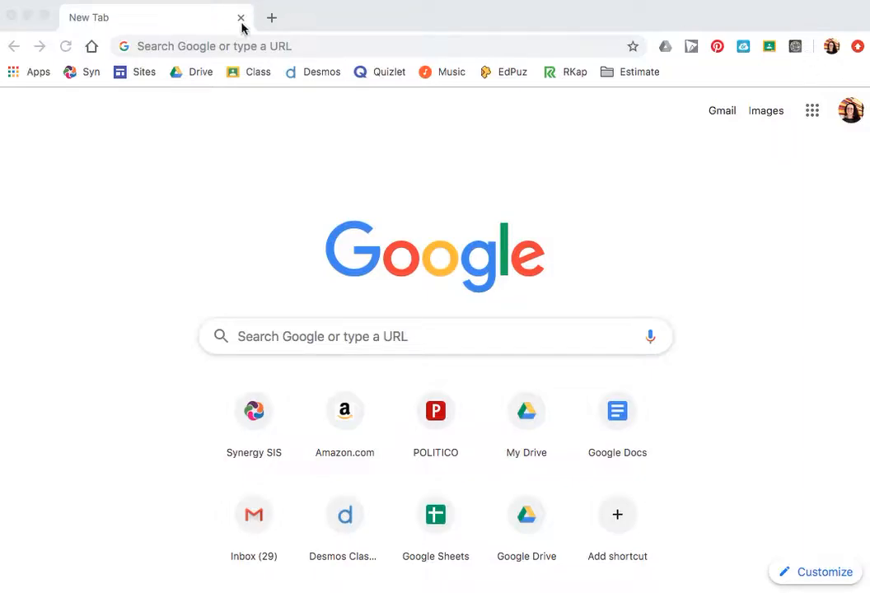
# Step: Go to geogebra.org and start the Graphing Calculator
pyautogui.click(218, 44)
pyautogui.write('geogebra.org')
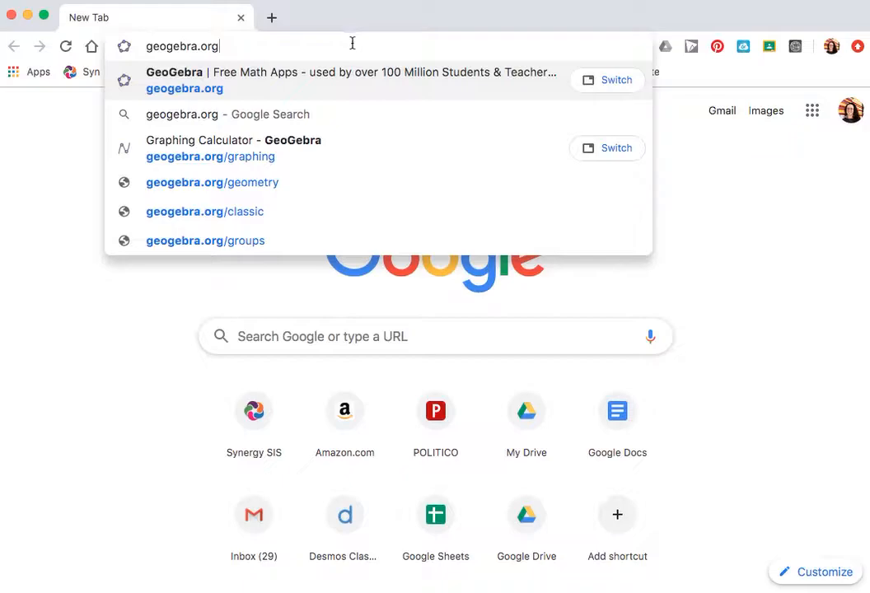
pyautogui.press('Return')
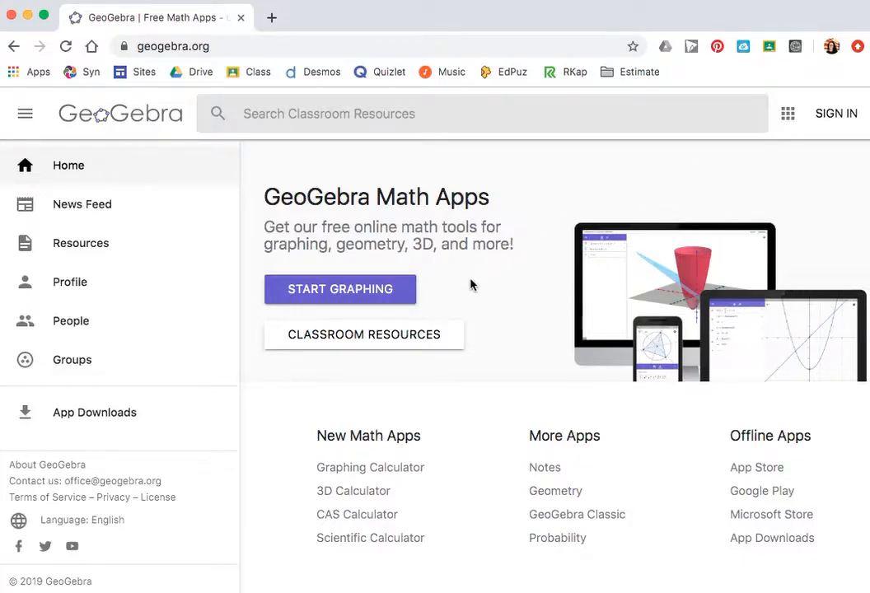
pyautogui.click(359, 290)
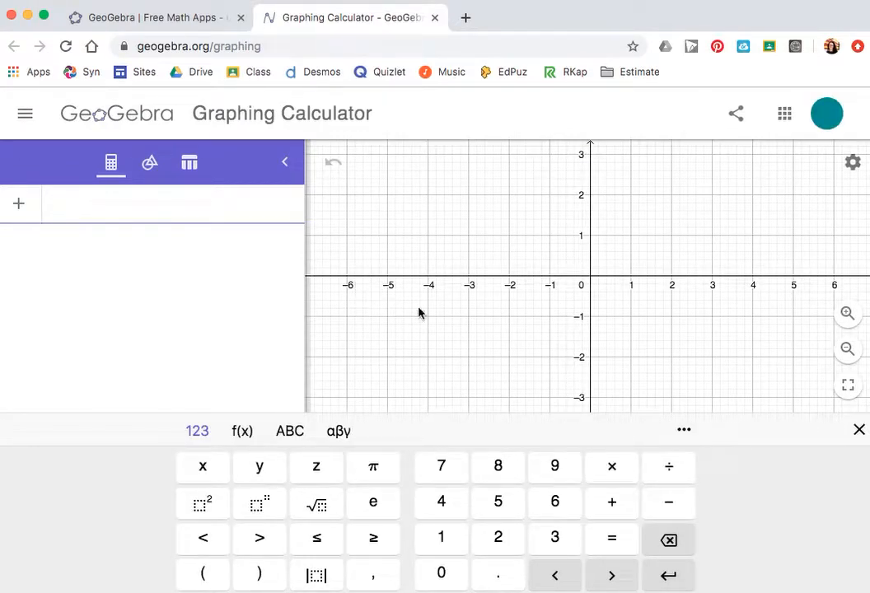
# Step: Hide the on-screen keyboard, open the tools panel and browse the basic and expanded tool lists
pyautogui.click(860, 430)
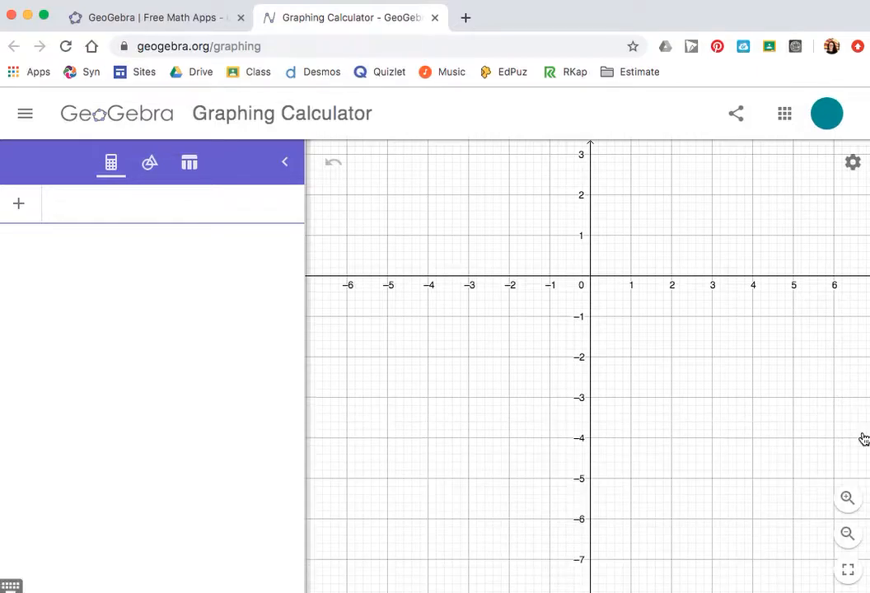
pyautogui.click(153, 165)
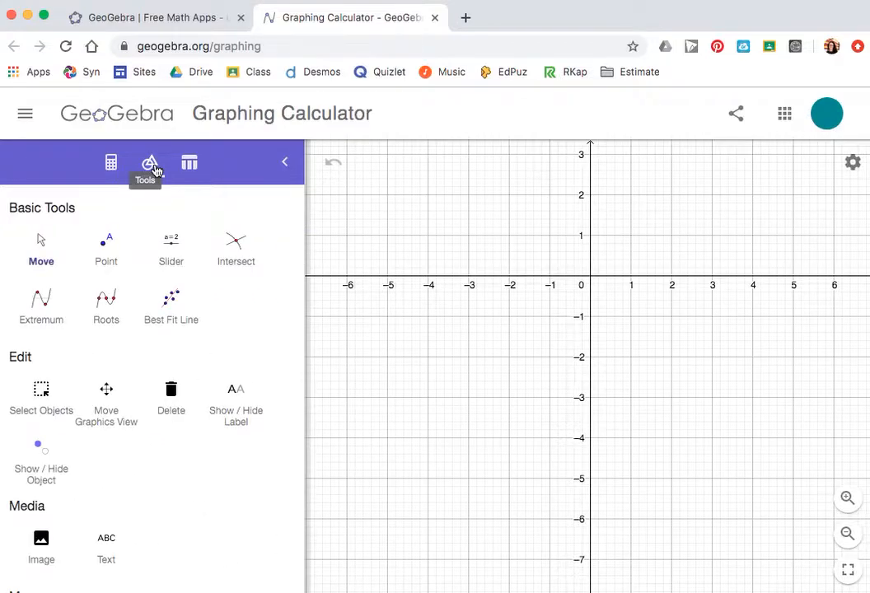
pyautogui.scroll(-5, 128, 443)
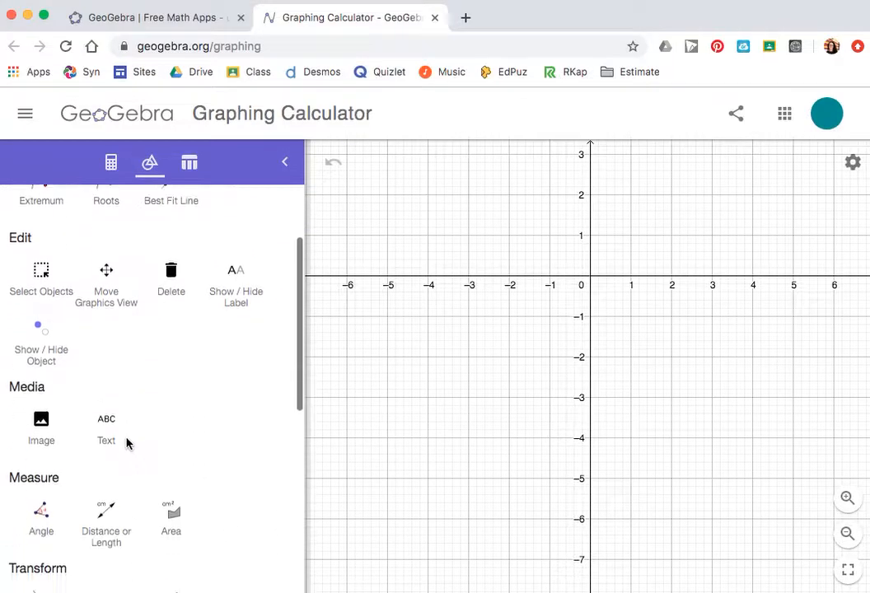
pyautogui.scroll(-10, 128, 444)
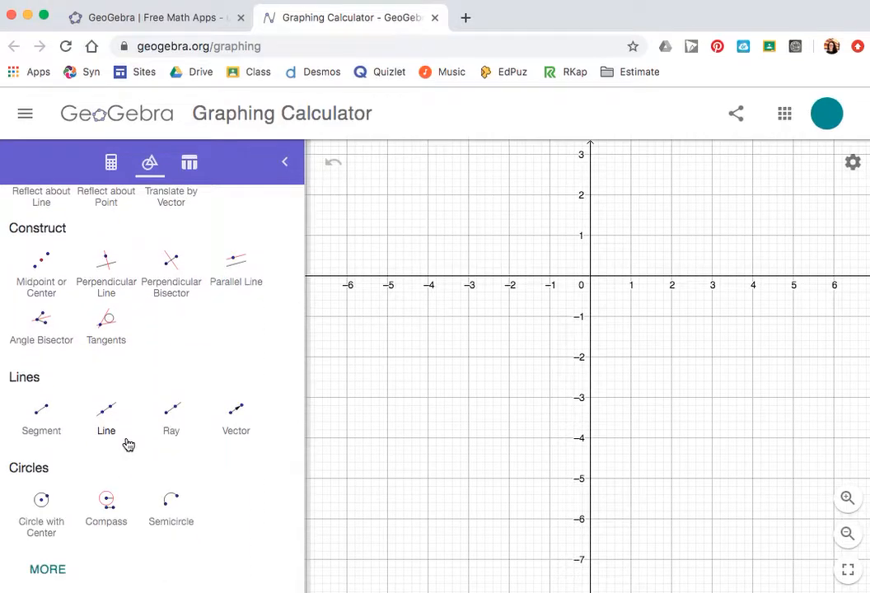
pyautogui.scroll(12, 128, 444)
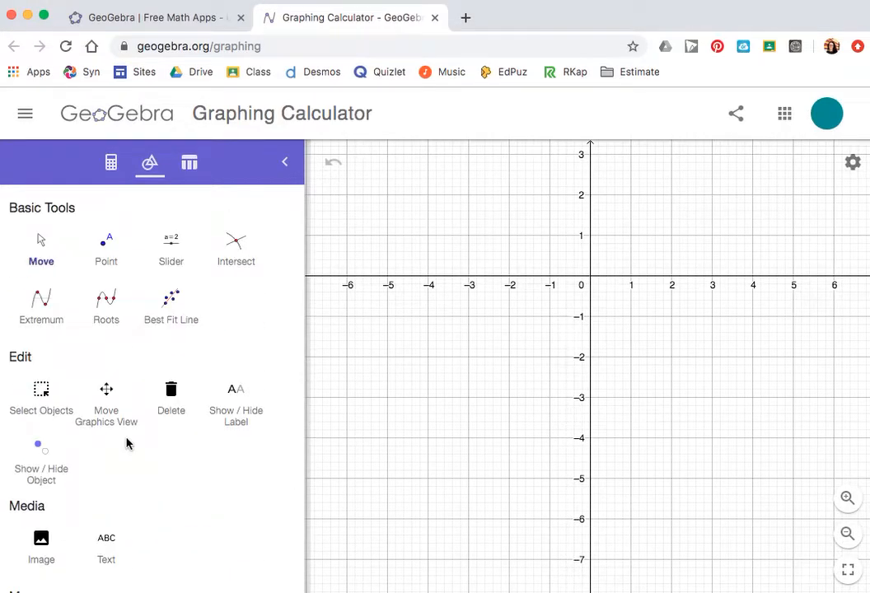
pyautogui.scroll(-3, 126, 443)
pyautogui.scroll(-10, 128, 443)
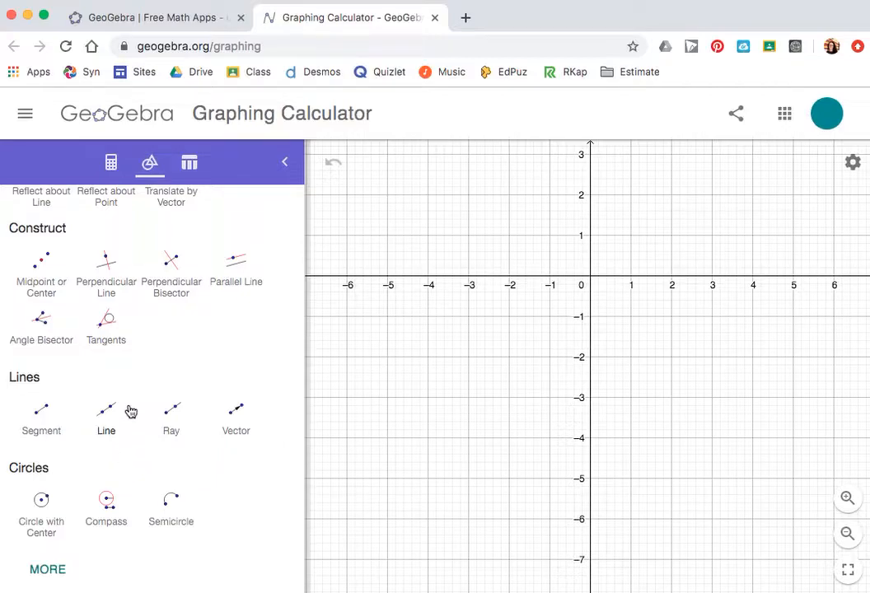
pyautogui.click(52, 571)
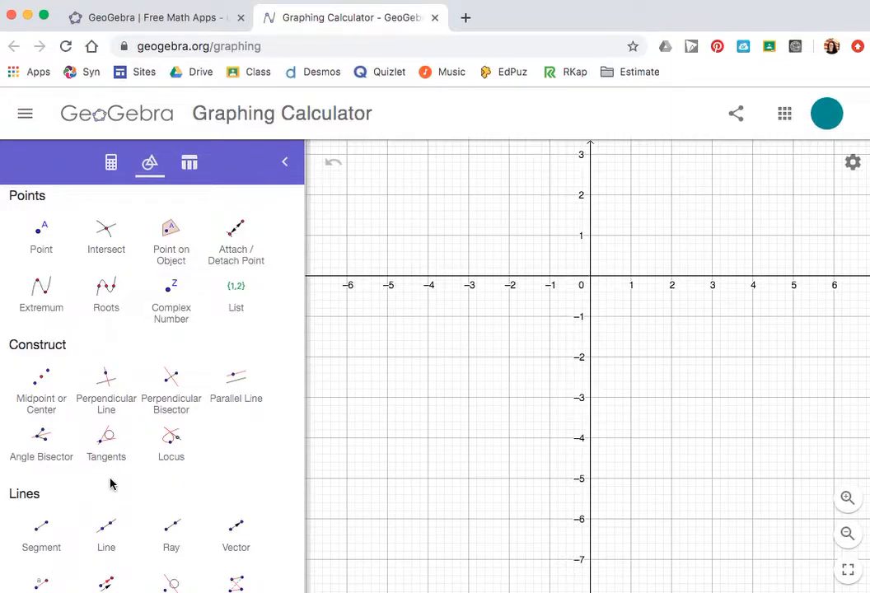
pyautogui.scroll(-6, 92, 474)
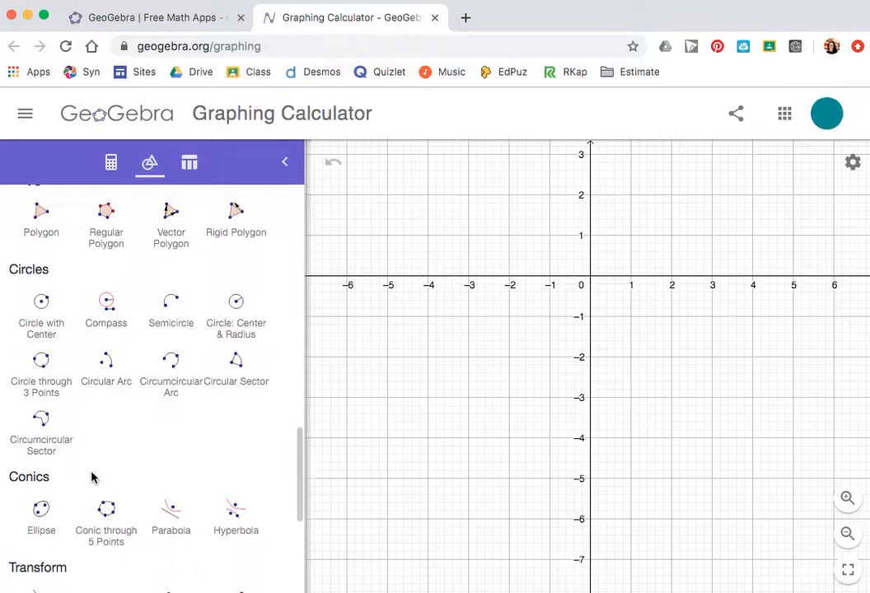
pyautogui.scroll(-8, 92, 474)
pyautogui.scroll(5, 93, 476)
pyautogui.scroll(5, 91, 474)
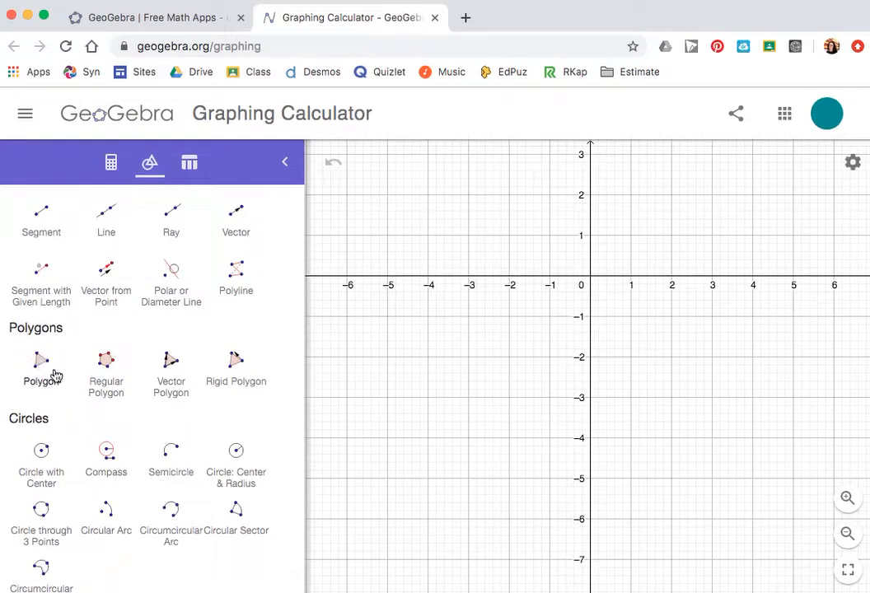
# Step: Draw a pentagon with the Polygon tool through (-3,-1), (-5,-1), (-5,1), (-4,2) and (-2,1), closing it at the first vertex
pyautogui.click(39, 368)
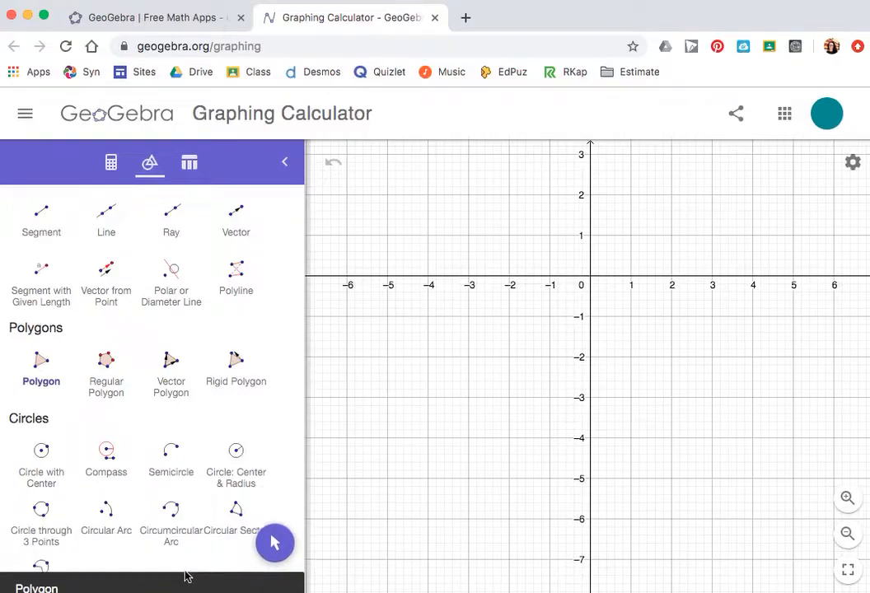
pyautogui.click(468, 318)
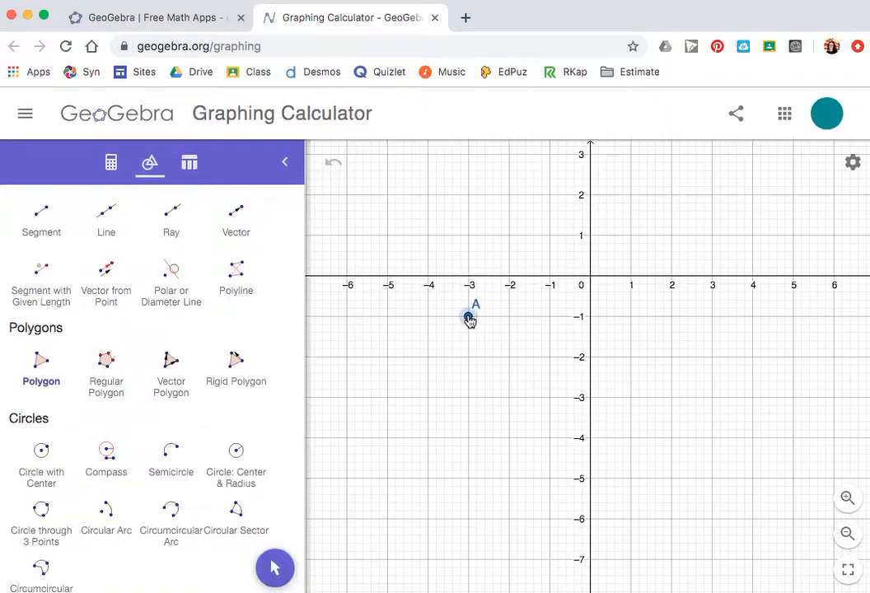
pyautogui.click(388, 318)
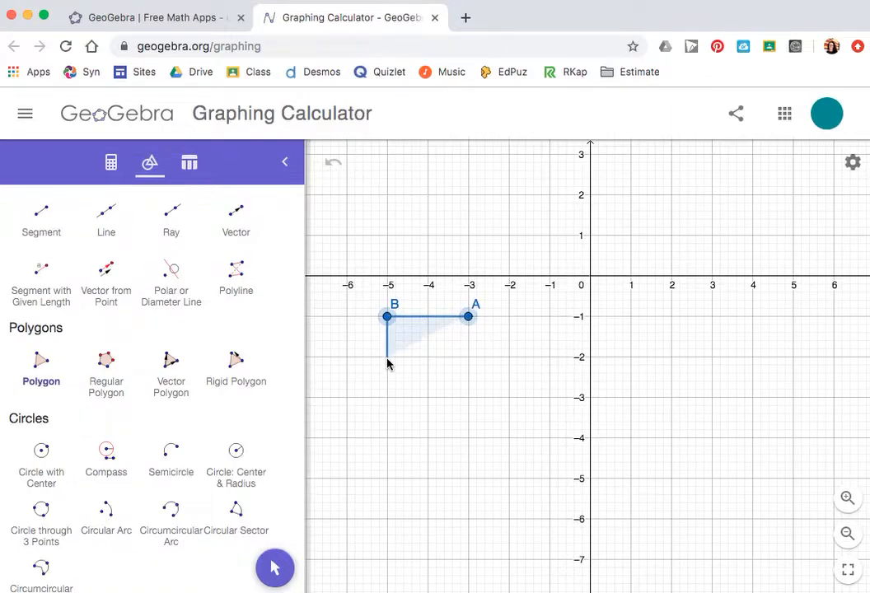
pyautogui.click(388, 237)
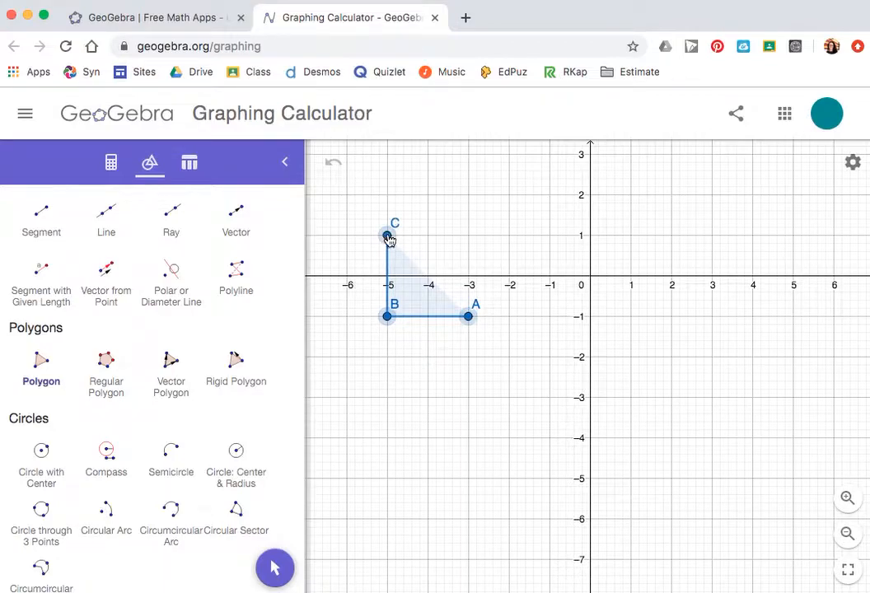
pyautogui.click(429, 196)
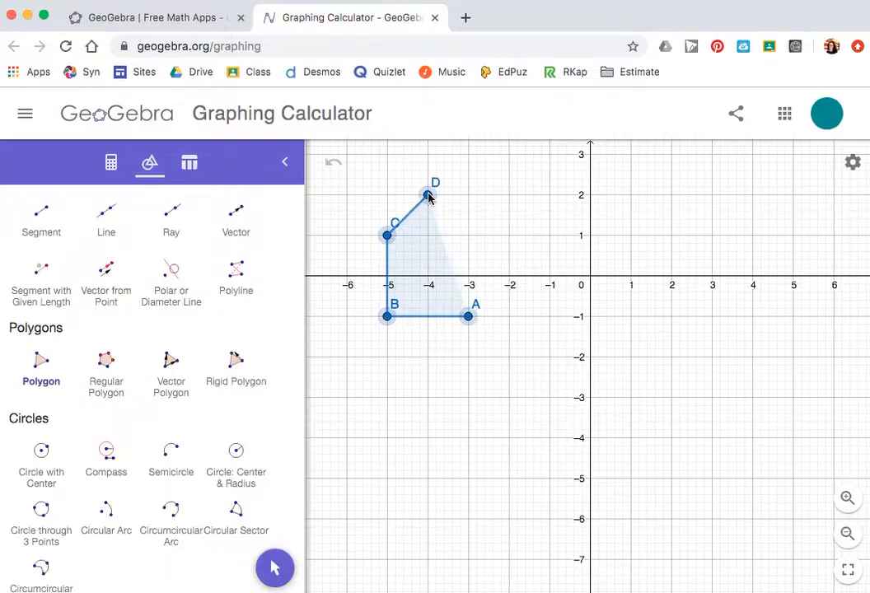
pyautogui.click(509, 237)
pyautogui.click(469, 316)
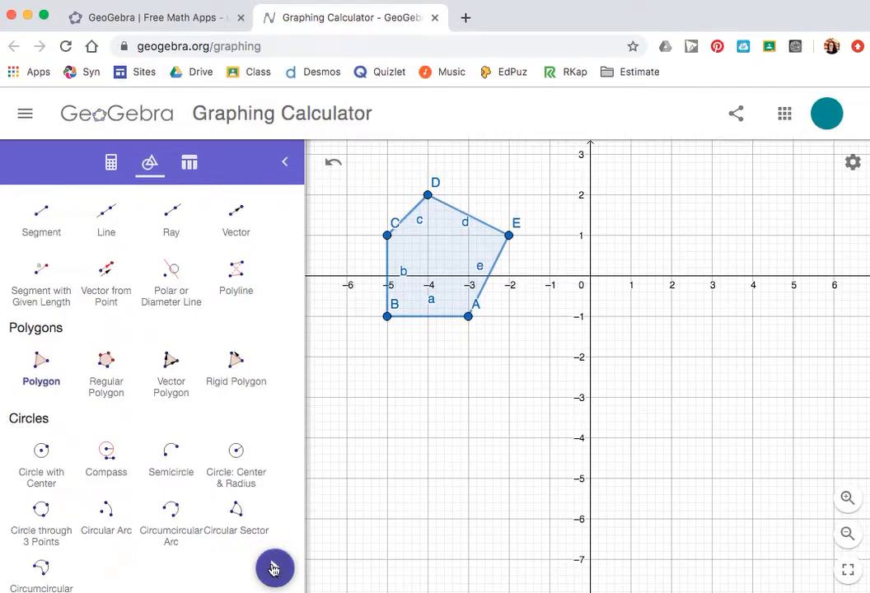
# Step: Switch to Move and drag the pentagon down 3 units
pyautogui.click(274, 569)
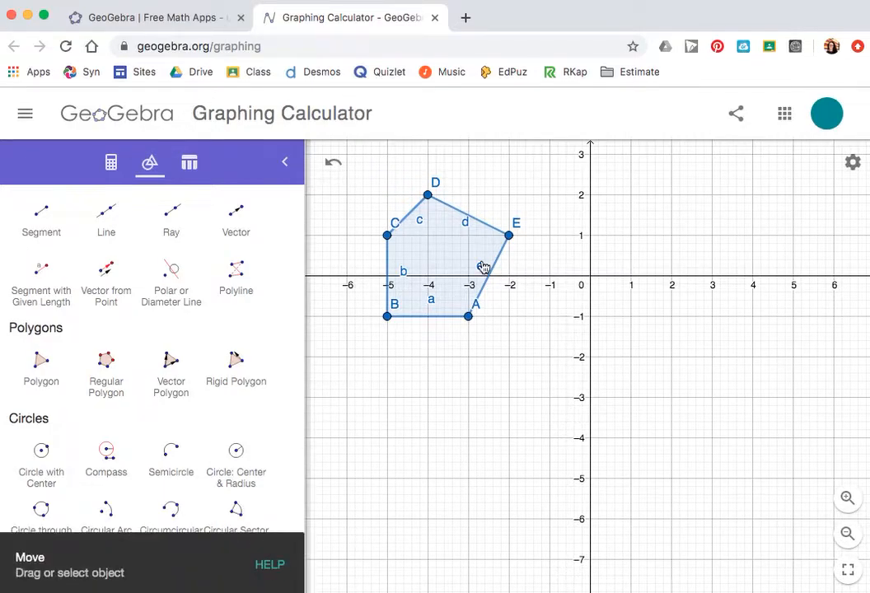
pyautogui.moveTo(449, 253); pyautogui.dragTo(446, 373)
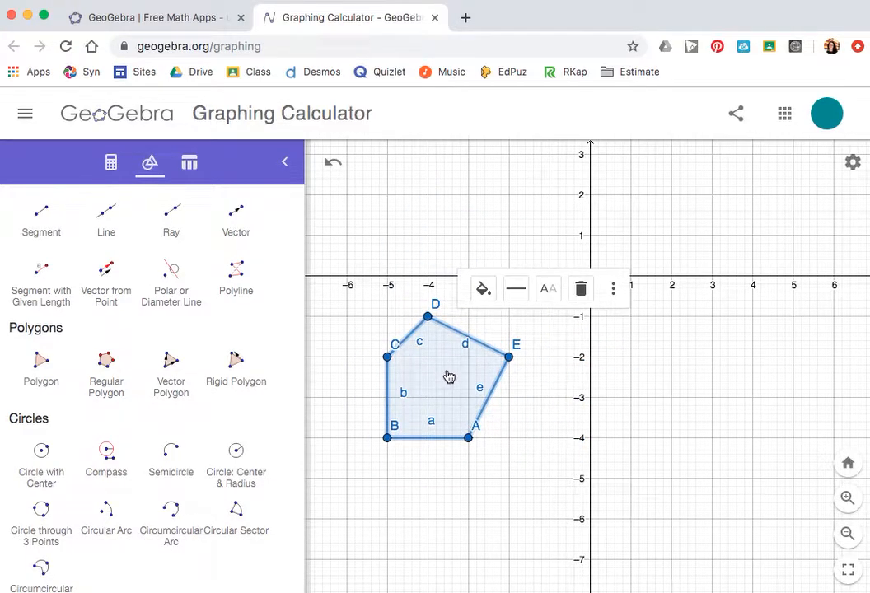
# Step: Change the pentagon's colour to purple and deselect it
pyautogui.click(487, 292)
pyautogui.click(498, 353)
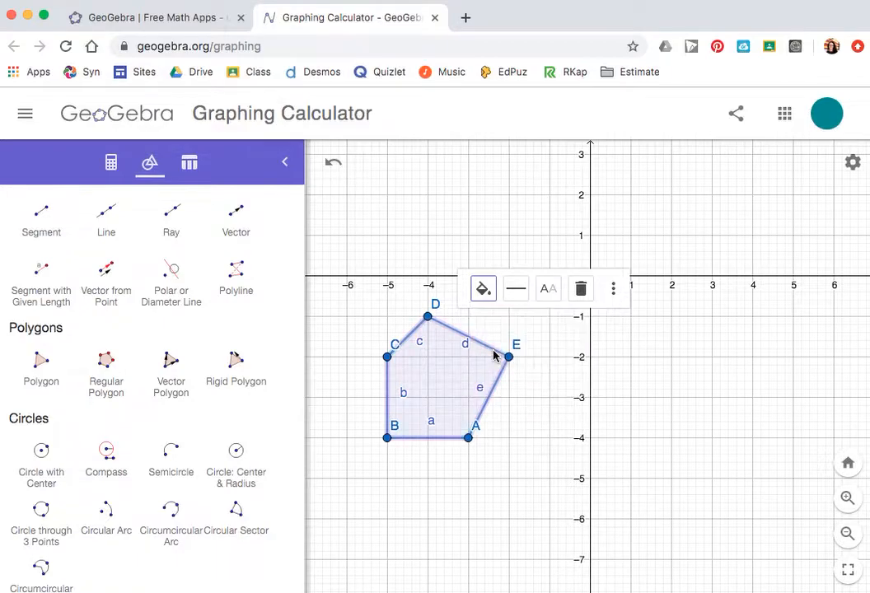
pyautogui.click(476, 347)
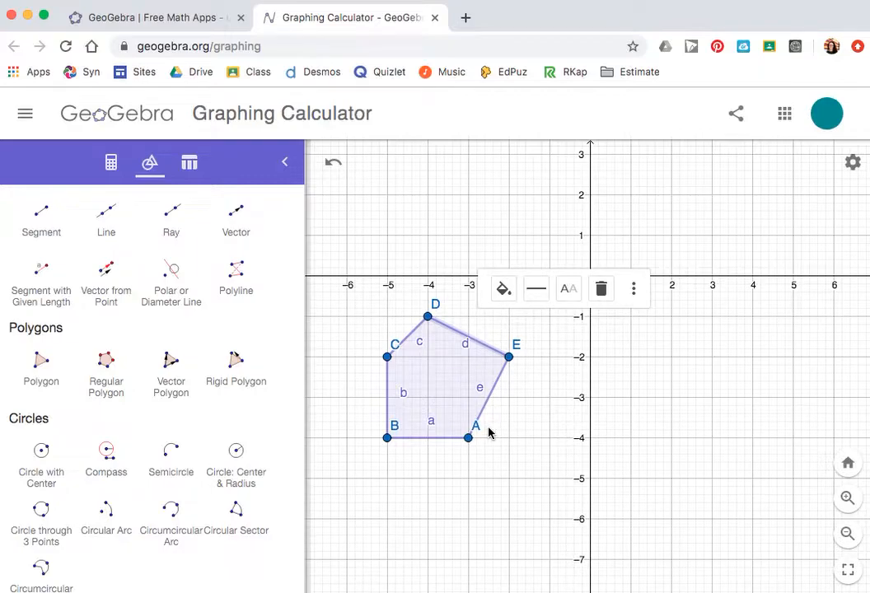
pyautogui.click(644, 361)
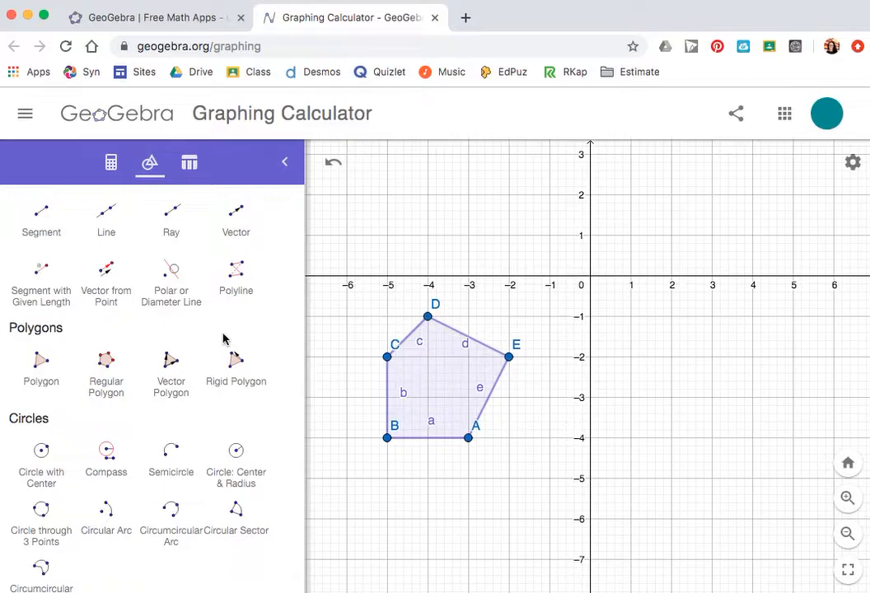
# Step: Draw a vector from point (3,-1) to point (2,-4) with the Vector tool
pyautogui.scroll(1, 176, 356)
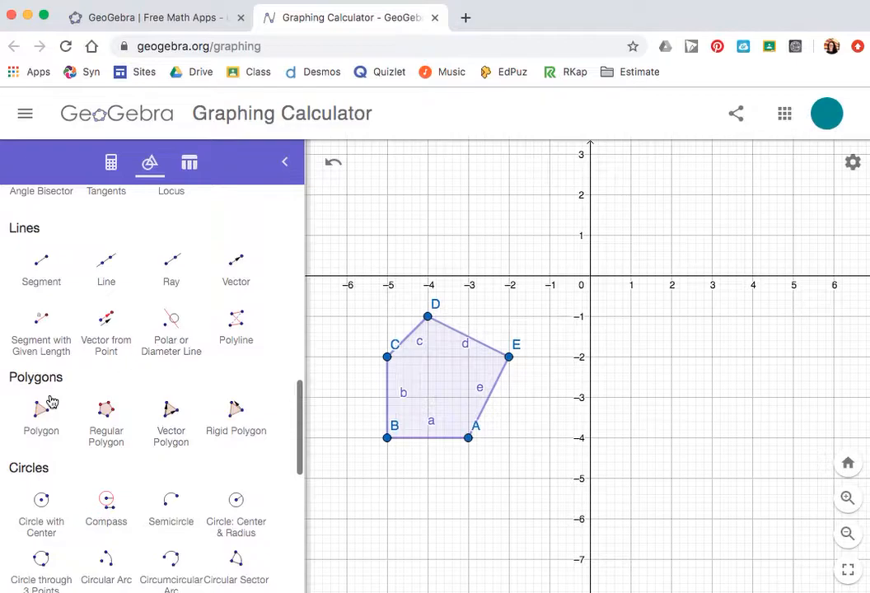
pyautogui.click(237, 265)
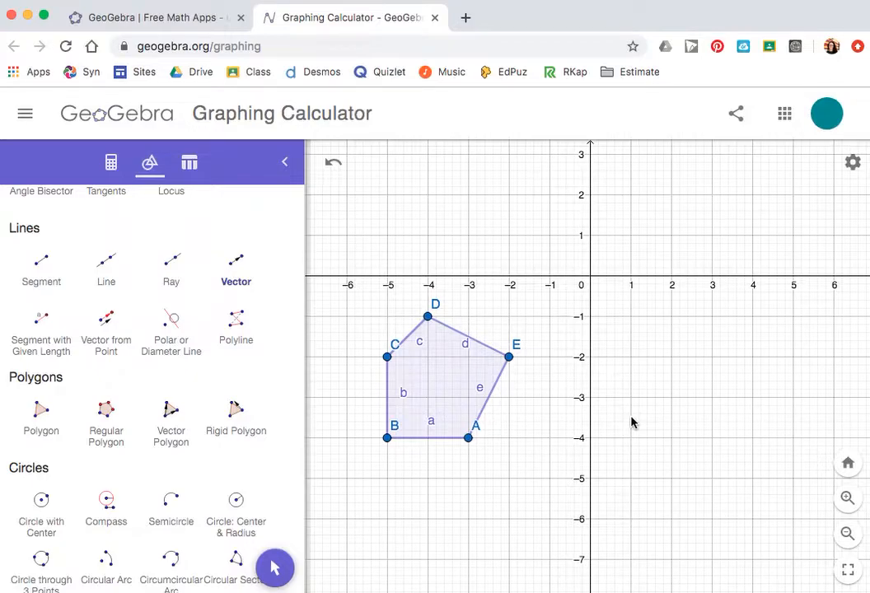
pyautogui.click(237, 270)
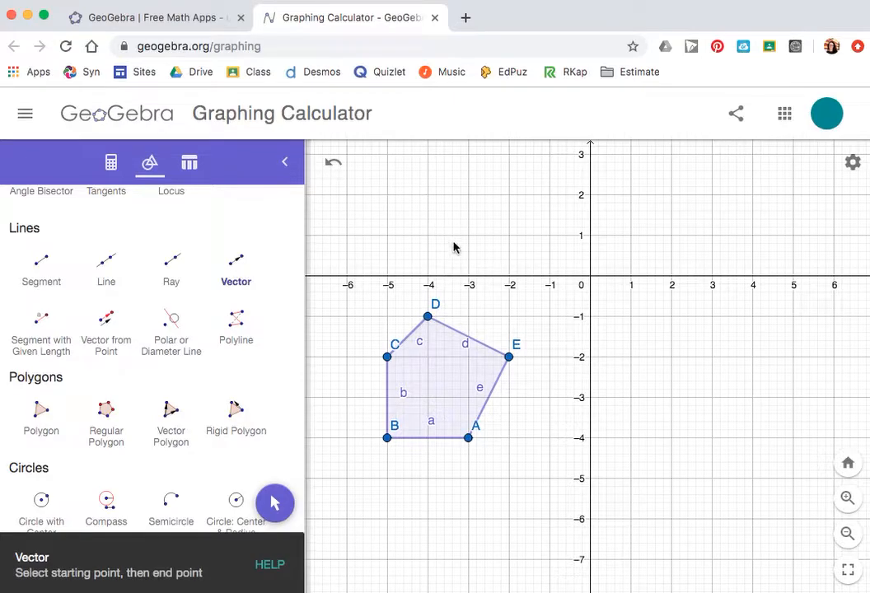
pyautogui.click(713, 318)
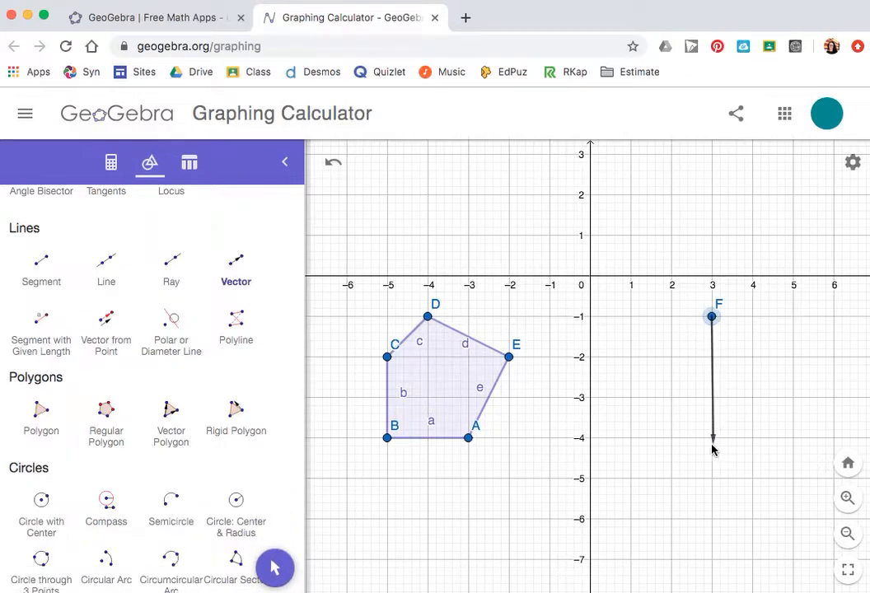
pyautogui.click(672, 438)
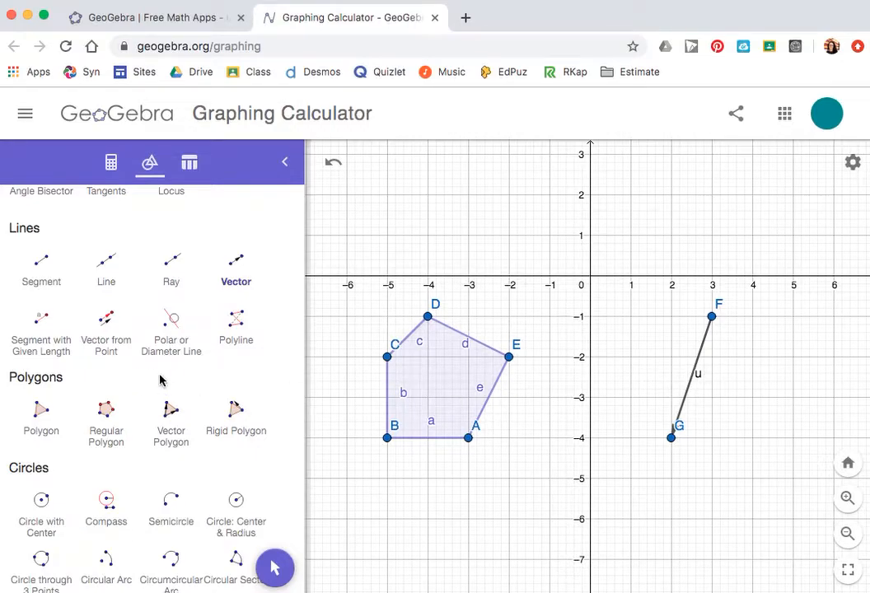
# Step: Translate the pentagon by the vector using the Translate by Vector tool
pyautogui.scroll(-5, 158, 401)
pyautogui.scroll(-3, 157, 400)
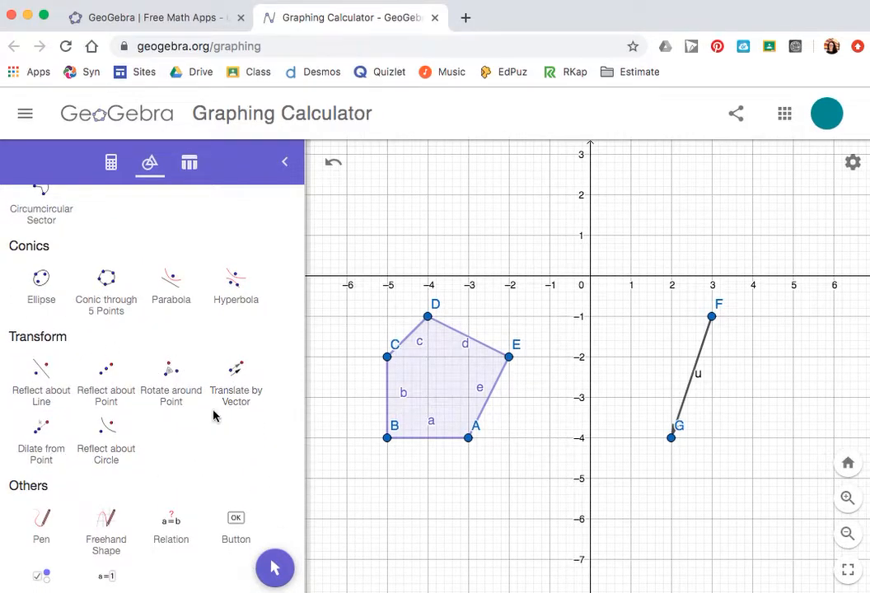
pyautogui.click(240, 400)
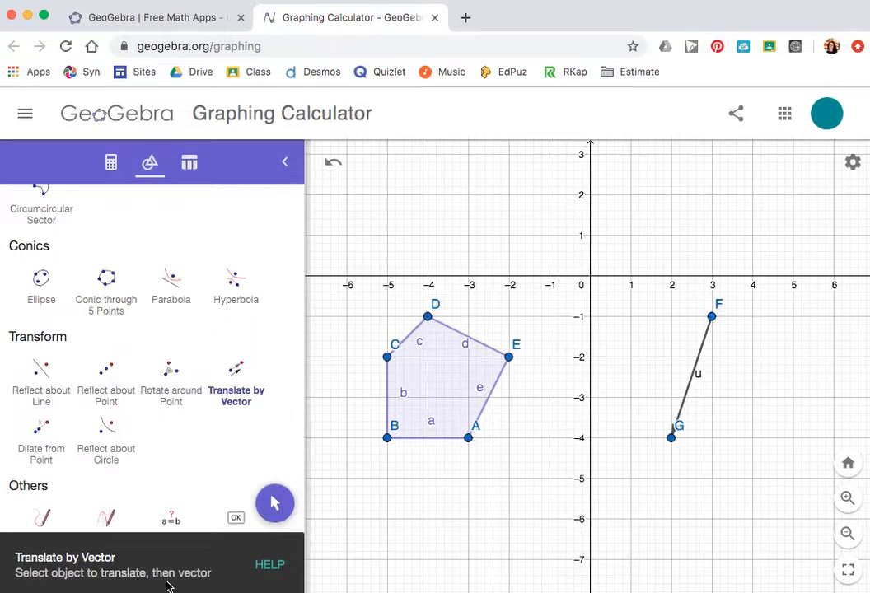
pyautogui.click(444, 388)
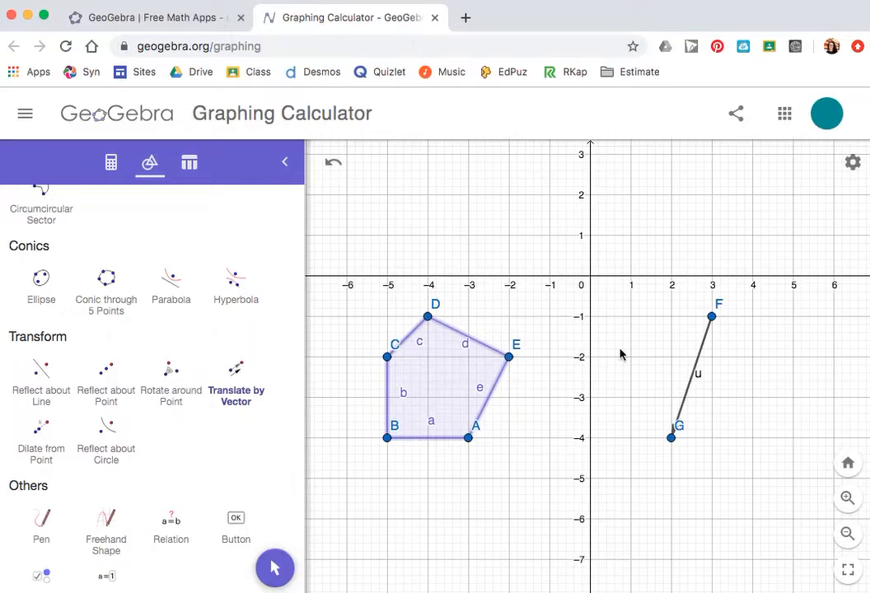
pyautogui.click(701, 358)
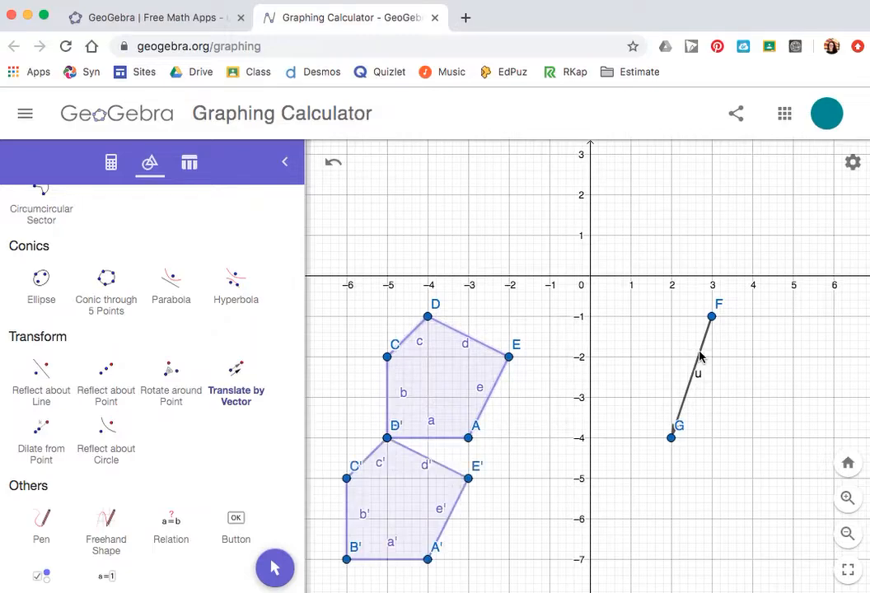
# Step: Switch to Move, select the translated pentagon and change its colour to green
pyautogui.click(278, 567)
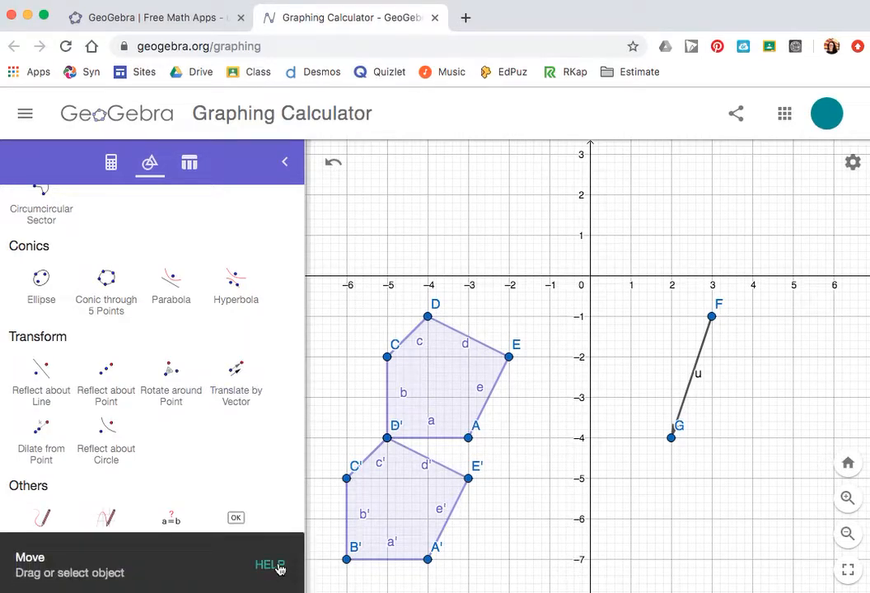
pyautogui.click(408, 506)
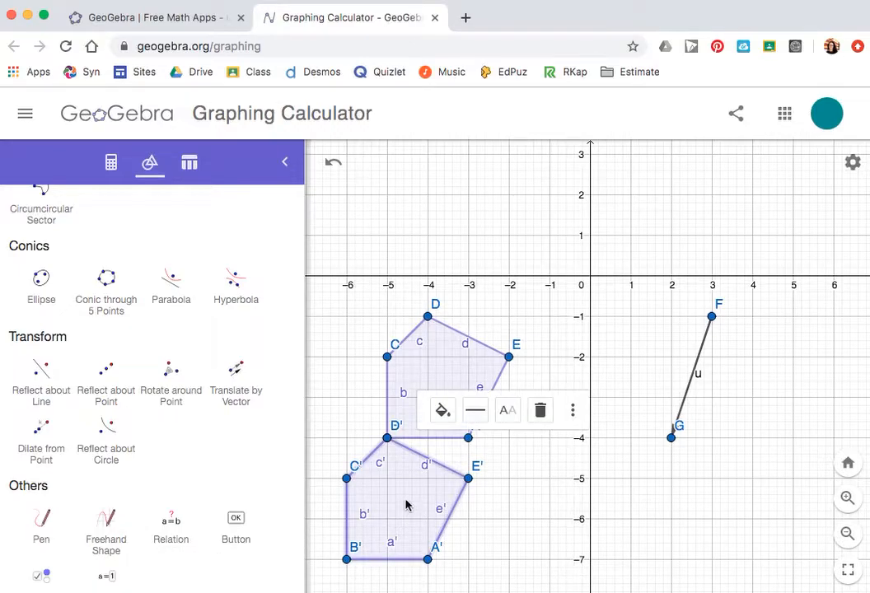
pyautogui.click(443, 410)
pyautogui.click(449, 450)
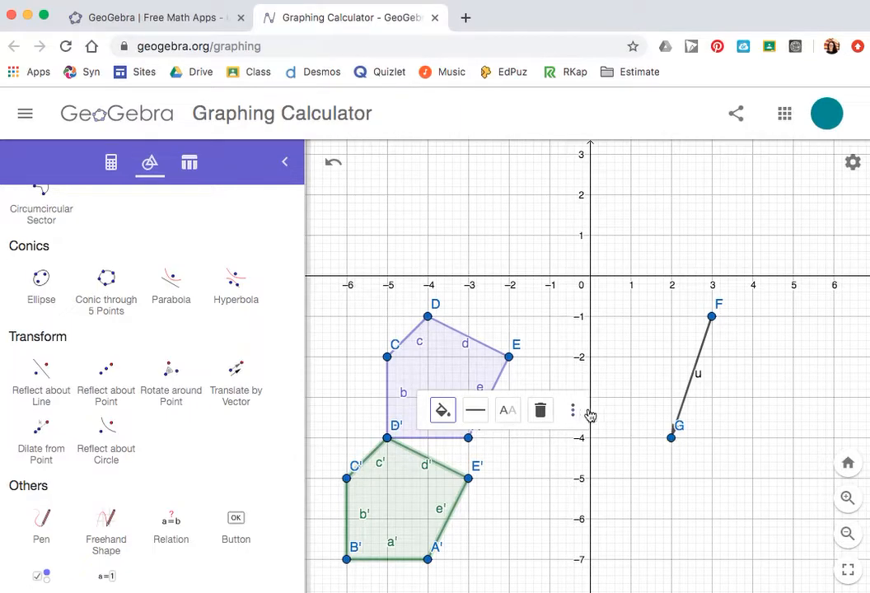
# Step: Drag the vector's endpoint G to (5,2) so the translated pentagon moves with it
pyautogui.click(628, 446)
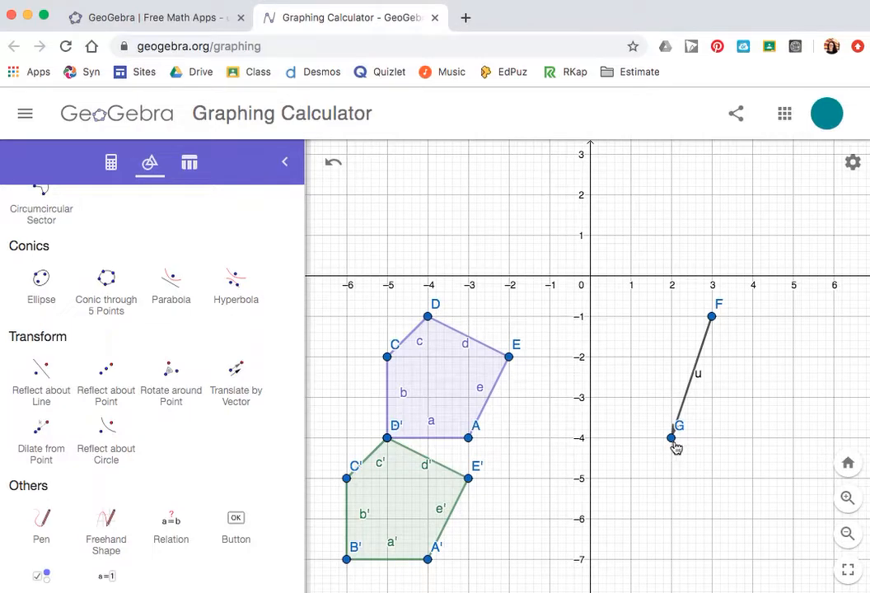
pyautogui.moveTo(670, 445); pyautogui.dragTo(791, 200)
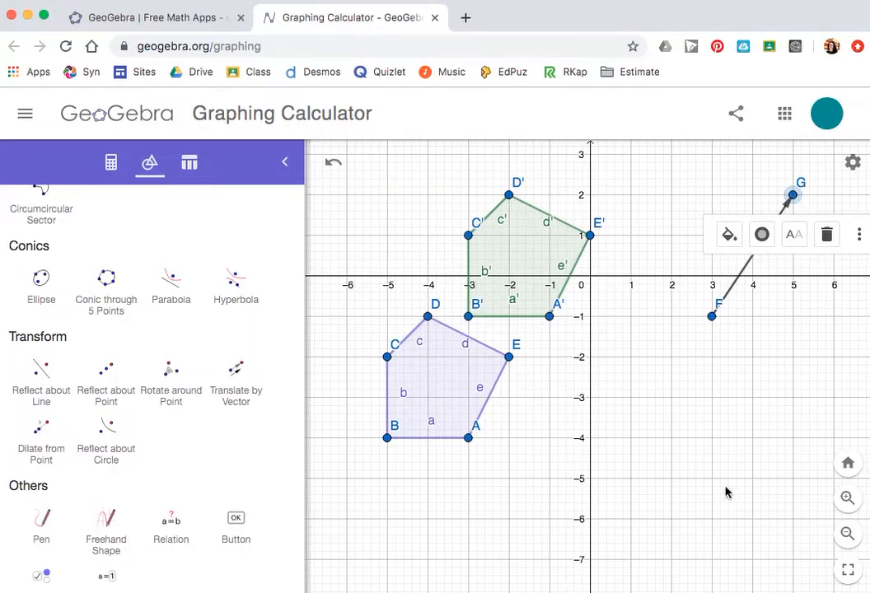
pyautogui.click(700, 446)
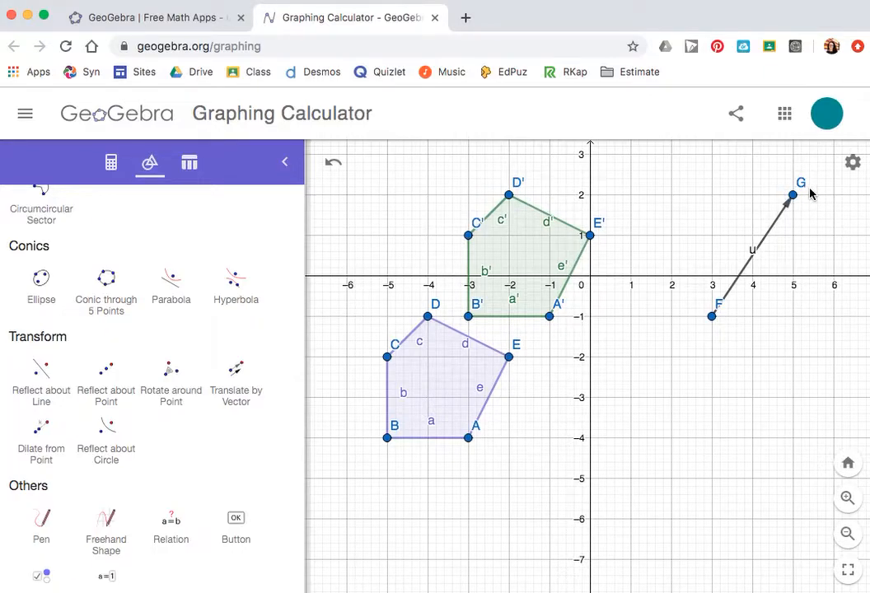
# Step: Drag vertex C of the original pentagon to about (-1.6,-3.2)
pyautogui.moveTo(614, 391); pyautogui.dragTo(638, 396)
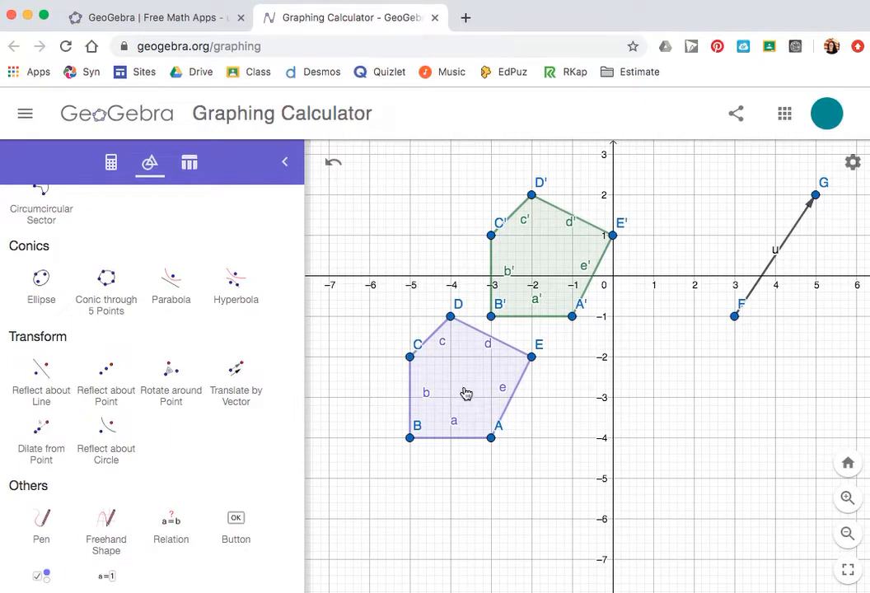
pyautogui.click(531, 195)
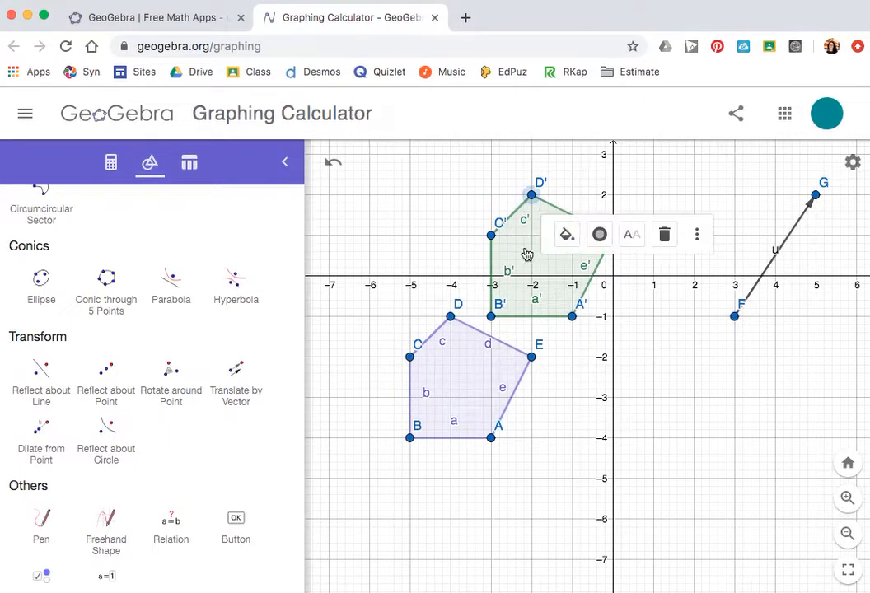
pyautogui.click(491, 194)
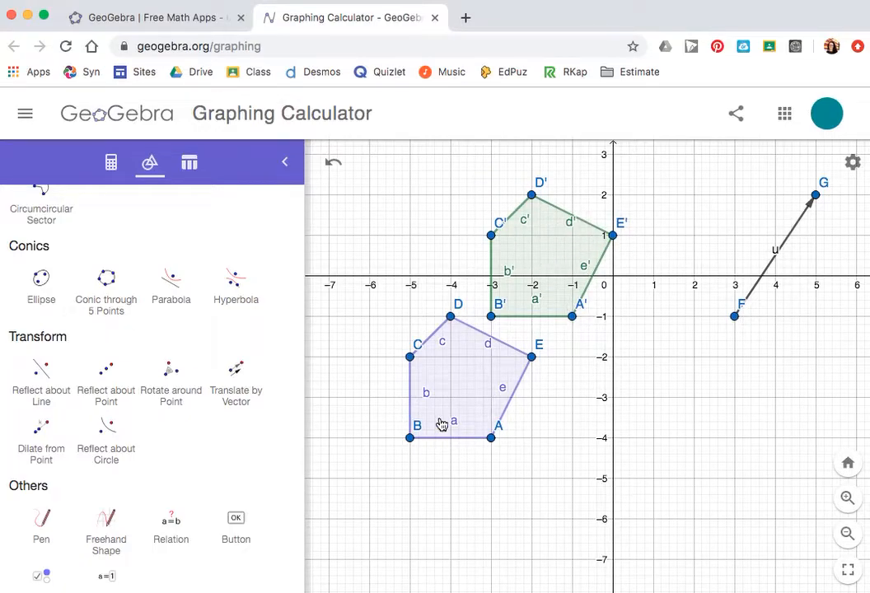
pyautogui.moveTo(410, 358); pyautogui.dragTo(555, 422)
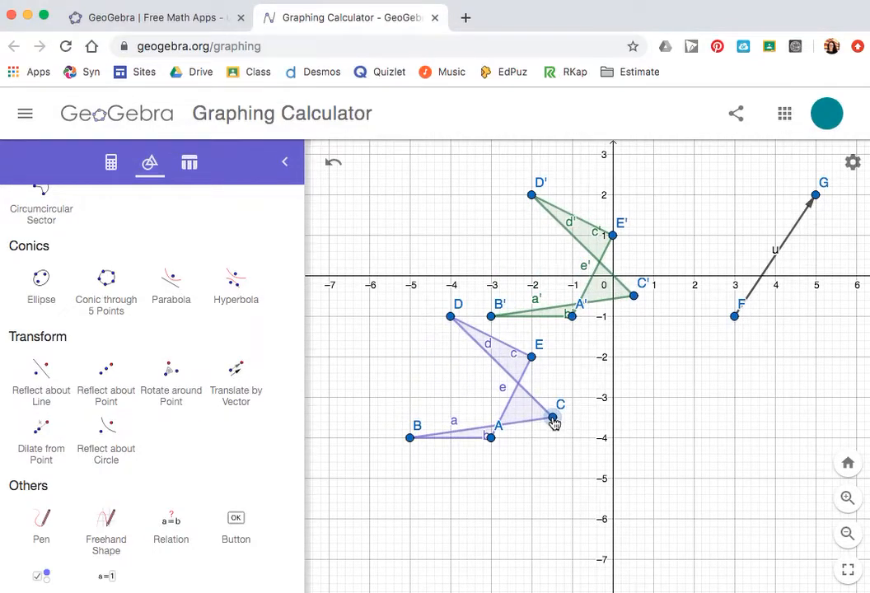
pyautogui.moveTo(555, 422)
pyautogui.mouseDown()
pyautogui.moveTo(550, 371)
pyautogui.moveTo(551, 406)
pyautogui.mouseUp()
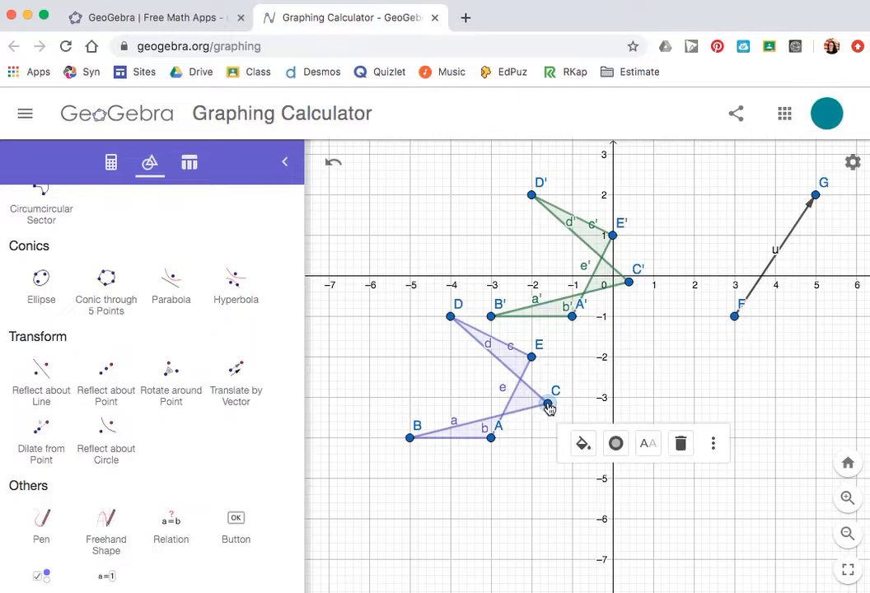
# Step: Move the vector's endpoint G to (5,-2)
pyautogui.moveTo(821, 198); pyautogui.dragTo(818, 360)
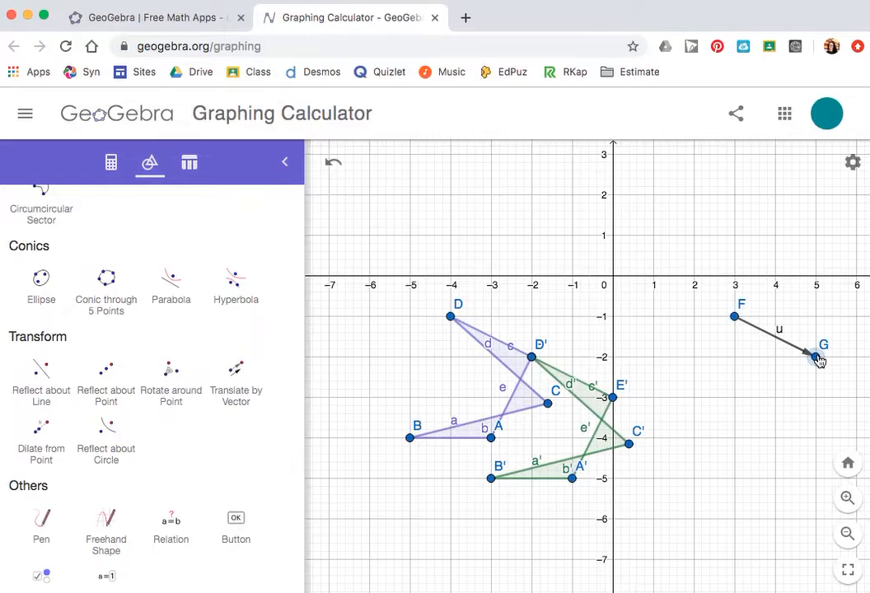
pyautogui.moveTo(818, 360); pyautogui.dragTo(817, 357)
pyautogui.click(657, 484)
# Step: Open Google Classroom in a new tab and open the P.7 Geometry class
pyautogui.click(464, 19)
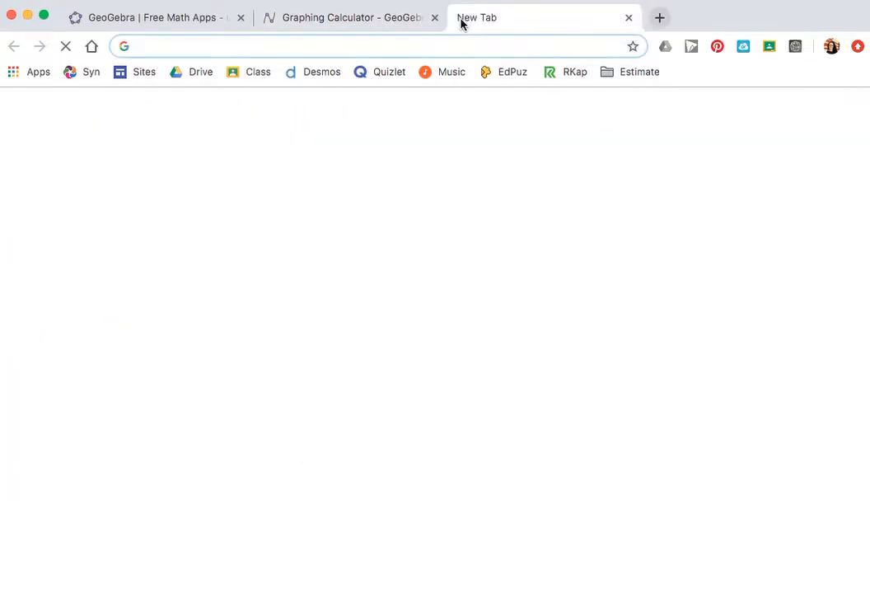
pyautogui.write('classroom.google.com')
pyautogui.press('Return')
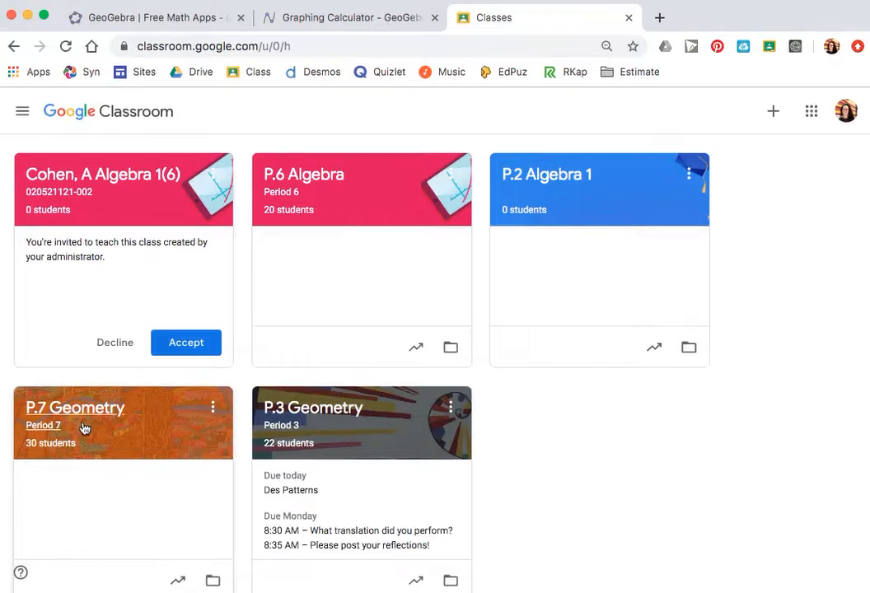
pyautogui.click(82, 413)
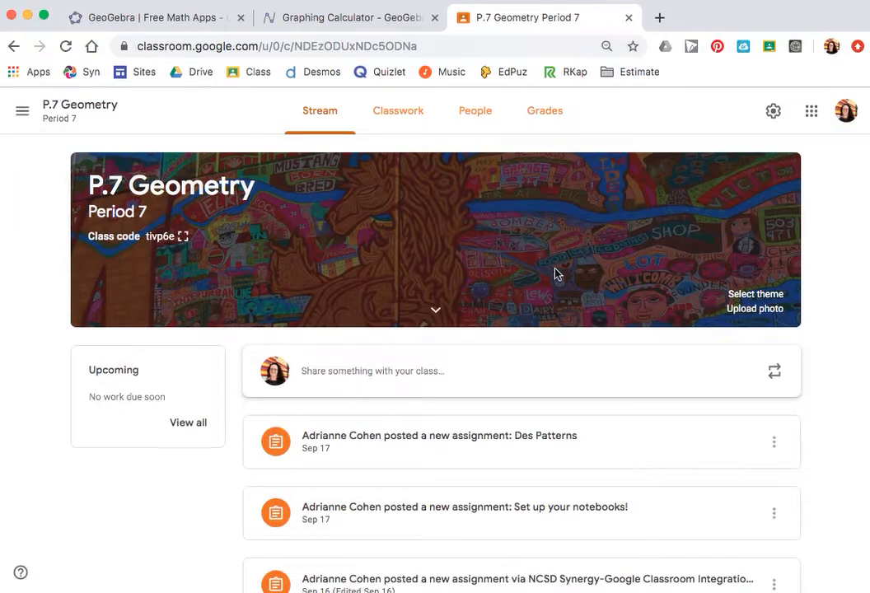
# Step: Return to the Graphing Calculator tab and box-select the pentagons and vector
pyautogui.click(349, 23)
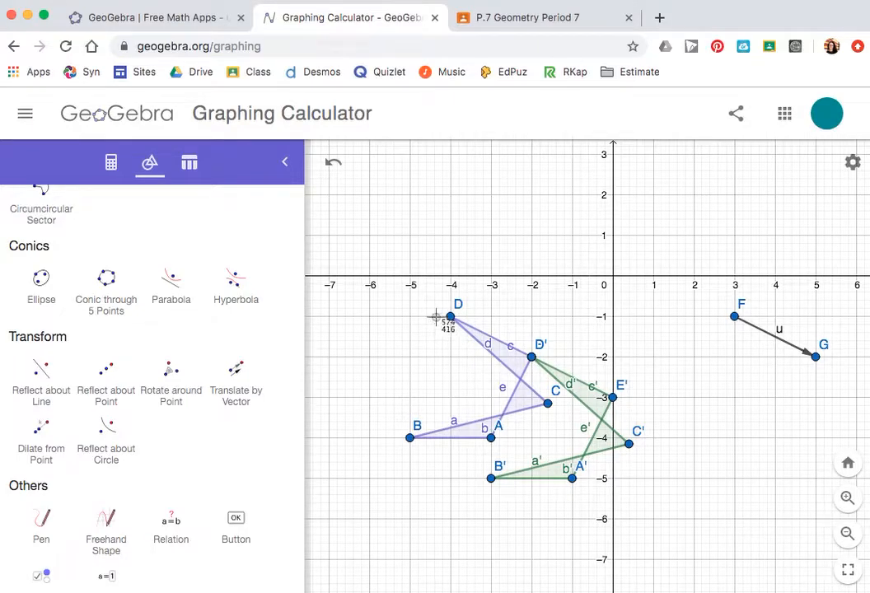
pyautogui.moveTo(383, 240); pyautogui.dragTo(832, 511)
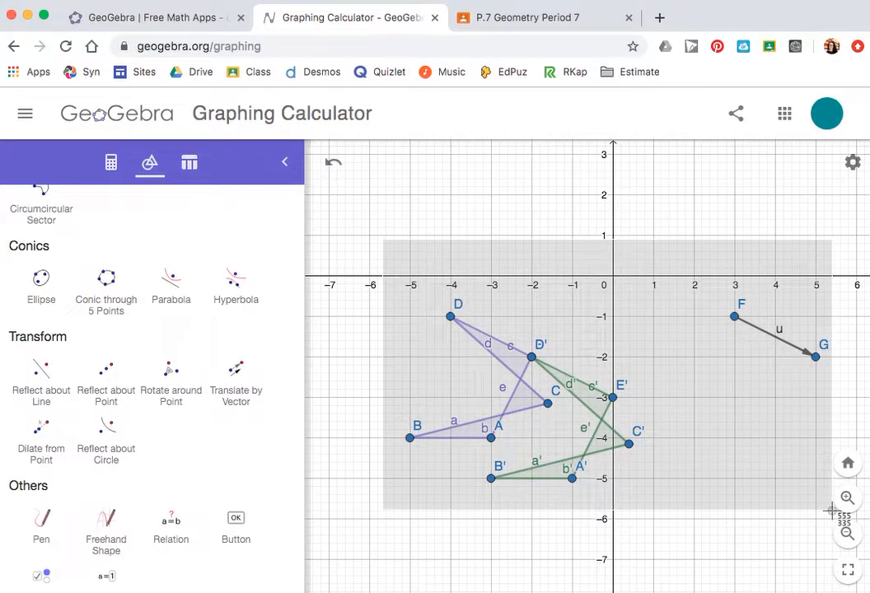
pyautogui.moveTo(832, 511); pyautogui.dragTo(832, 512)
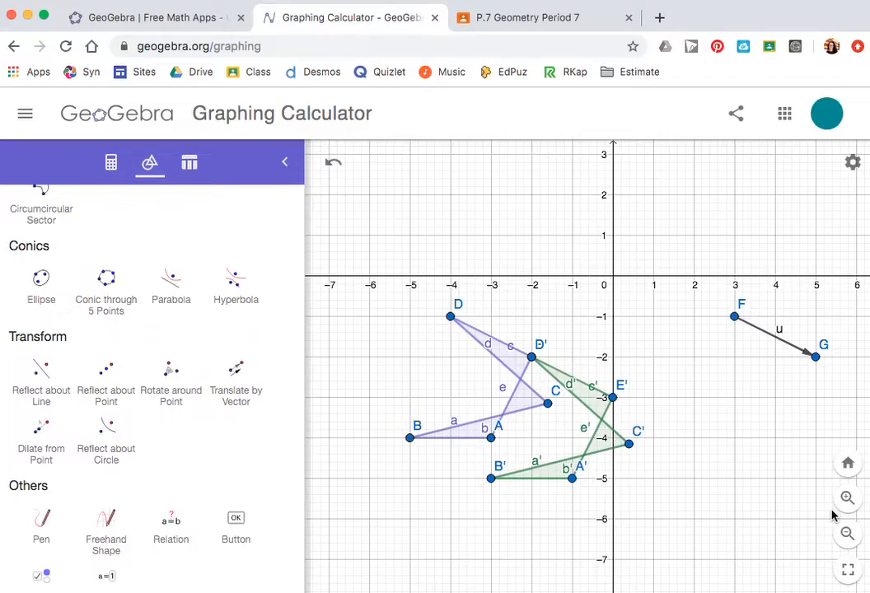
# Step: Navigate this tab to geogebra.org, leaving the current construction without saving
pyautogui.click(292, 47)
pyautogui.write('gr')
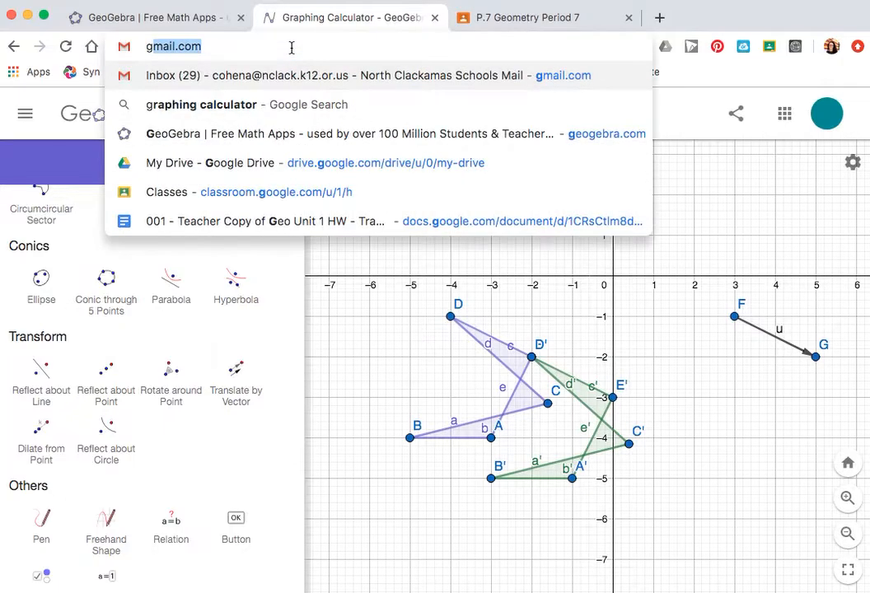
pyautogui.press('BackSpace')
pyautogui.write('eogea')
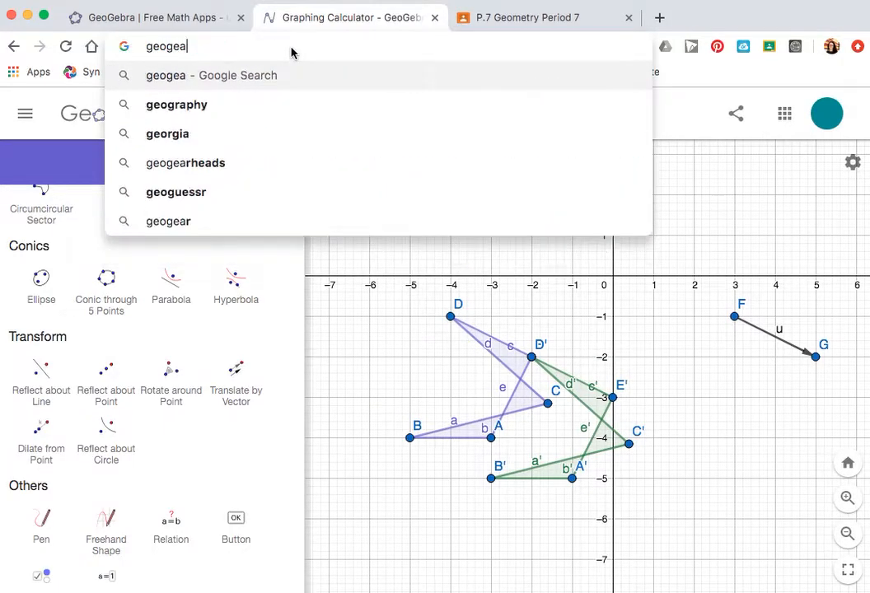
pyautogui.press('BackSpace')
pyautogui.write('bra.org')
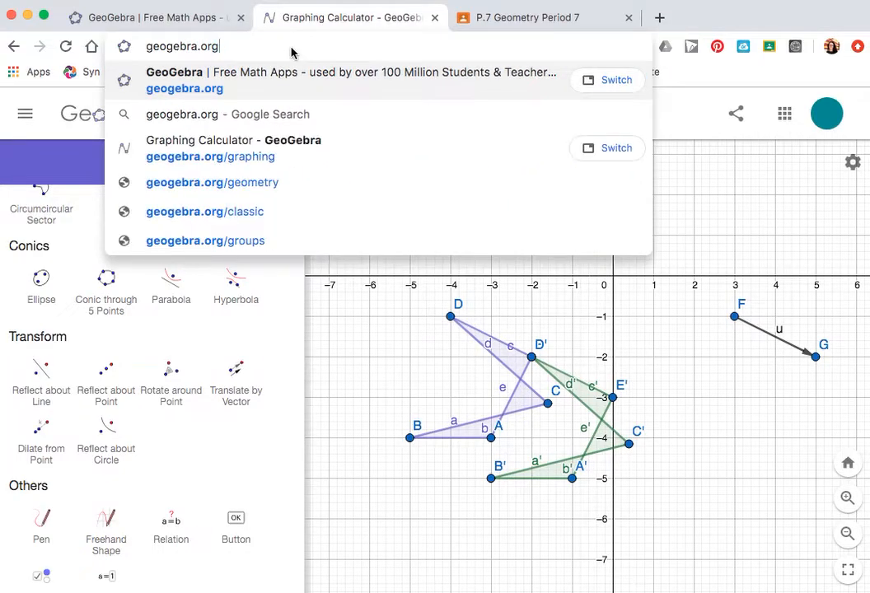
pyautogui.press('Return')
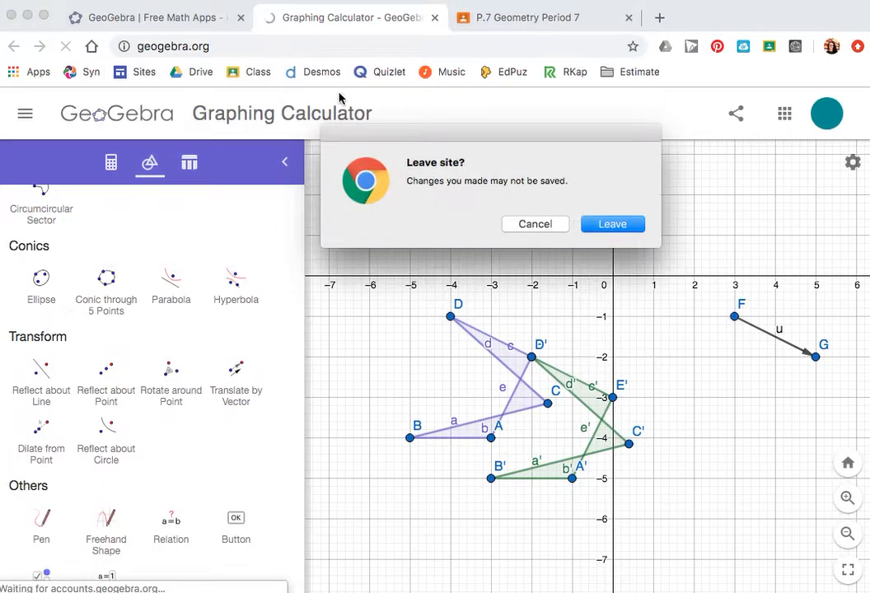
pyautogui.click(622, 224)
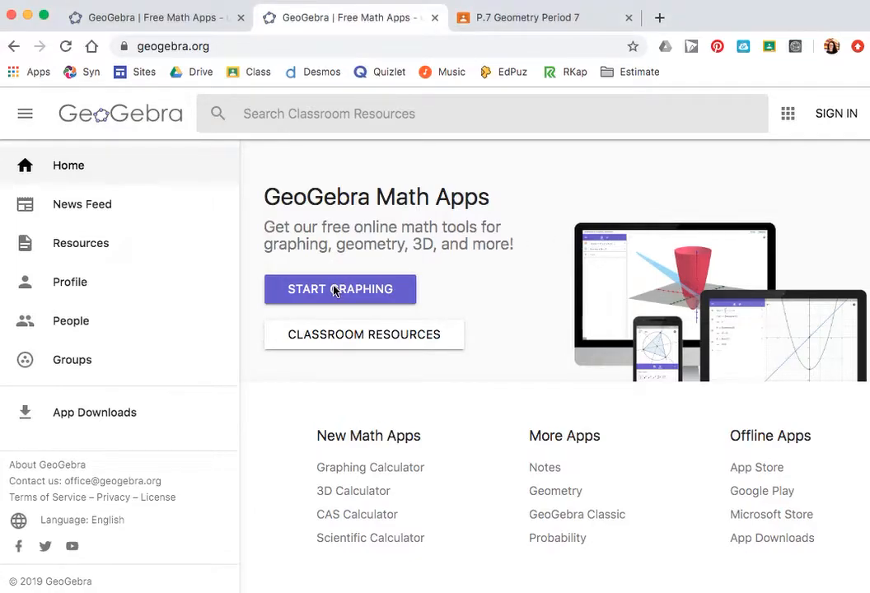
# Step: Start a new graph and enter the lines y=x and y=-x
pyautogui.click(306, 296)
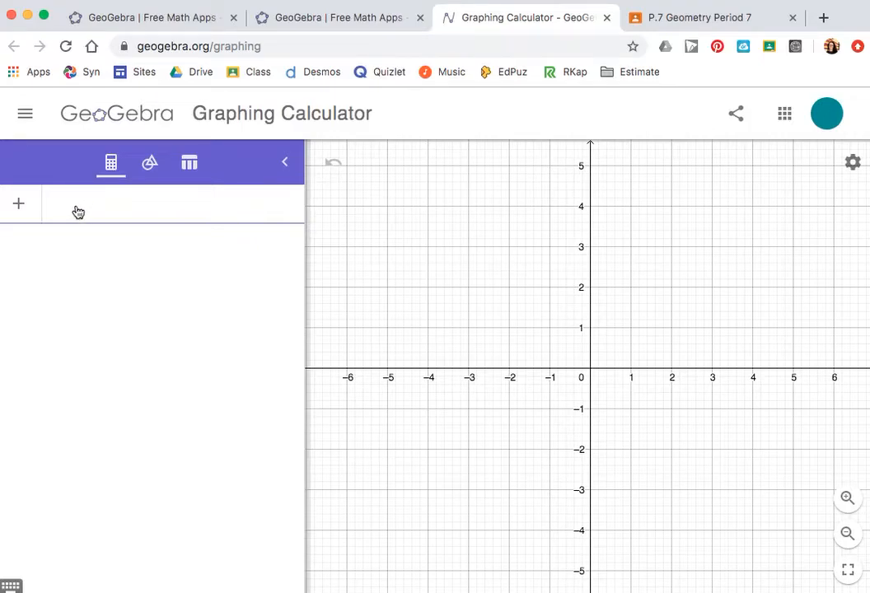
pyautogui.write('y=x')
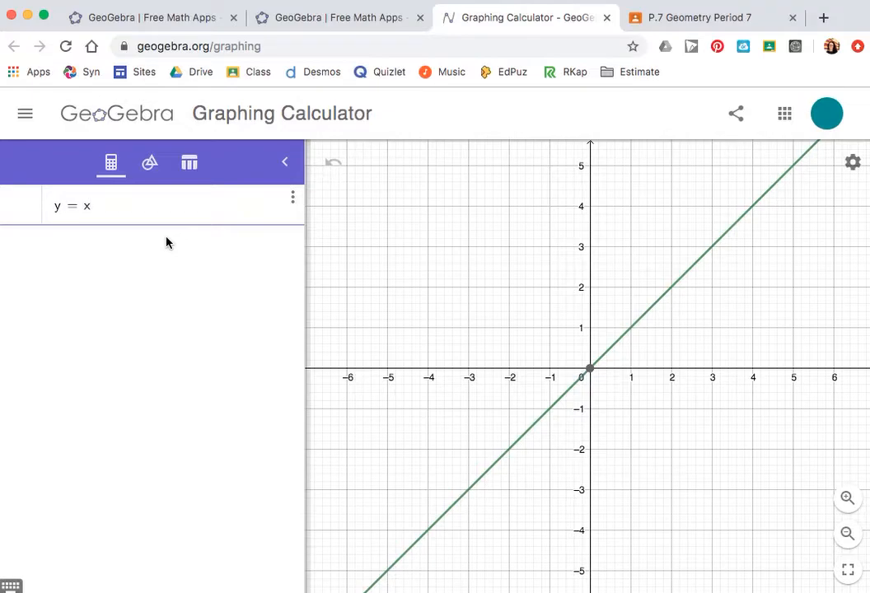
pyautogui.press('Return')
pyautogui.write('y=-')
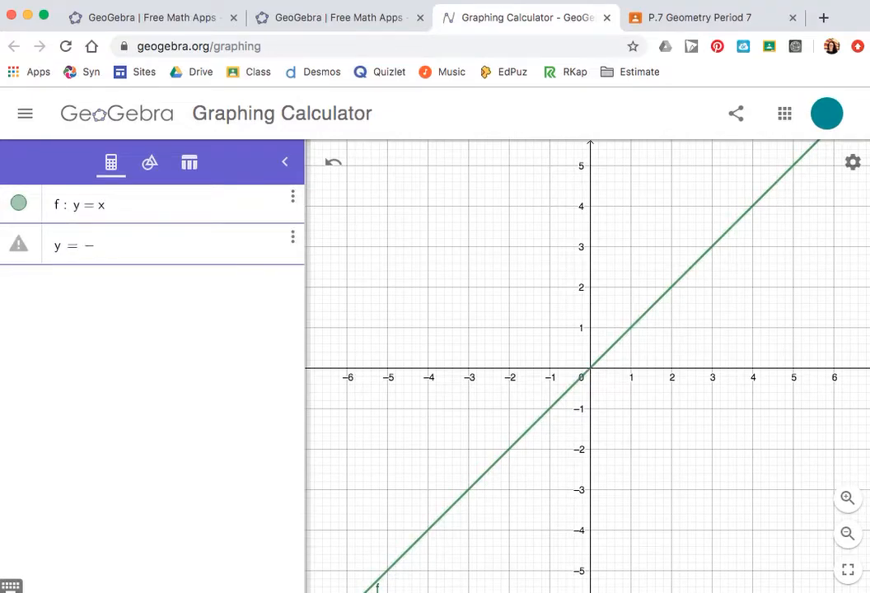
pyautogui.write('x')
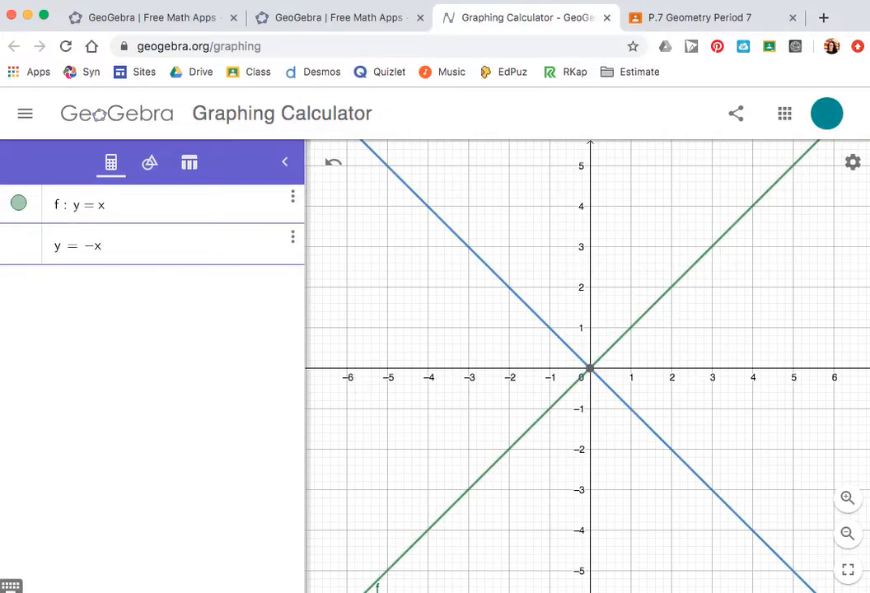
pyautogui.press('Return')
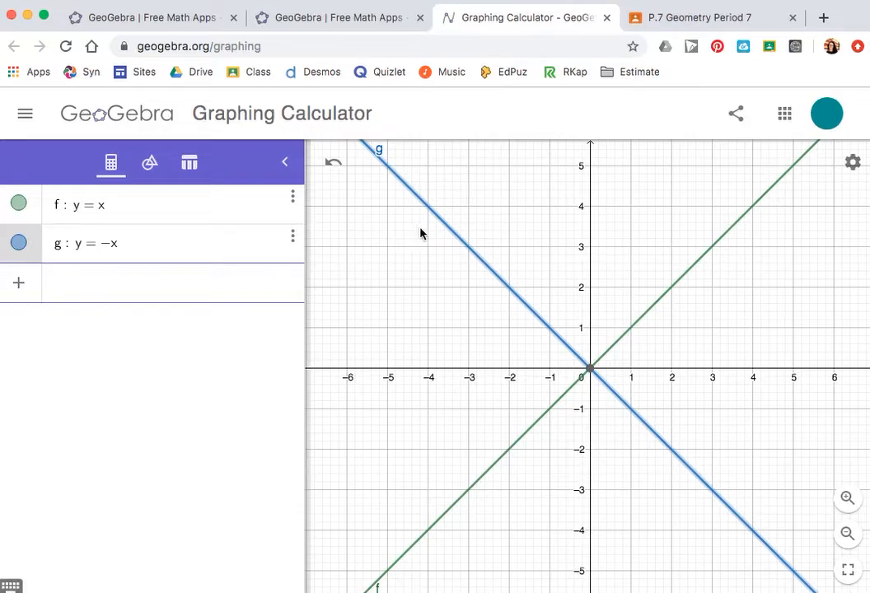
# Step: Style line g as a grey dashed line
pyautogui.click(450, 232)
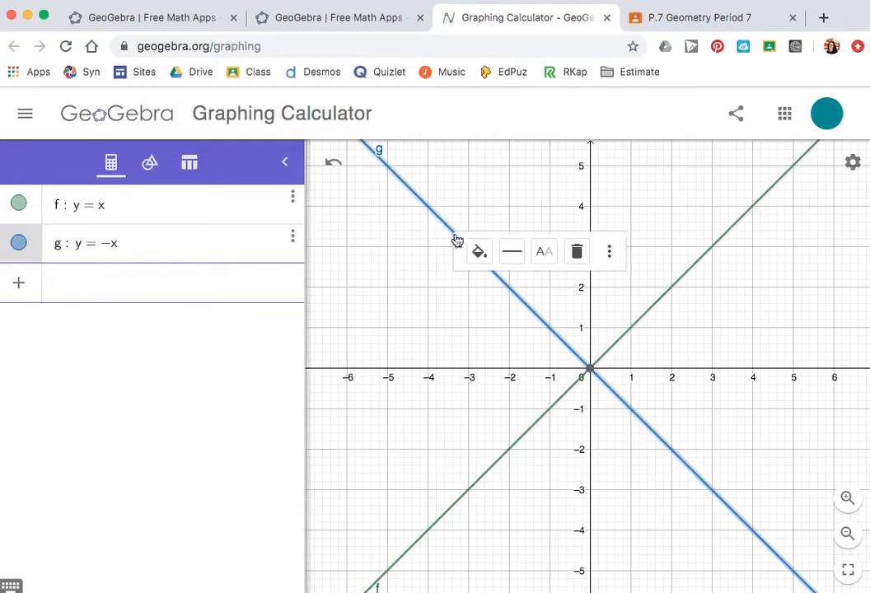
pyautogui.click(479, 251)
pyautogui.click(515, 310)
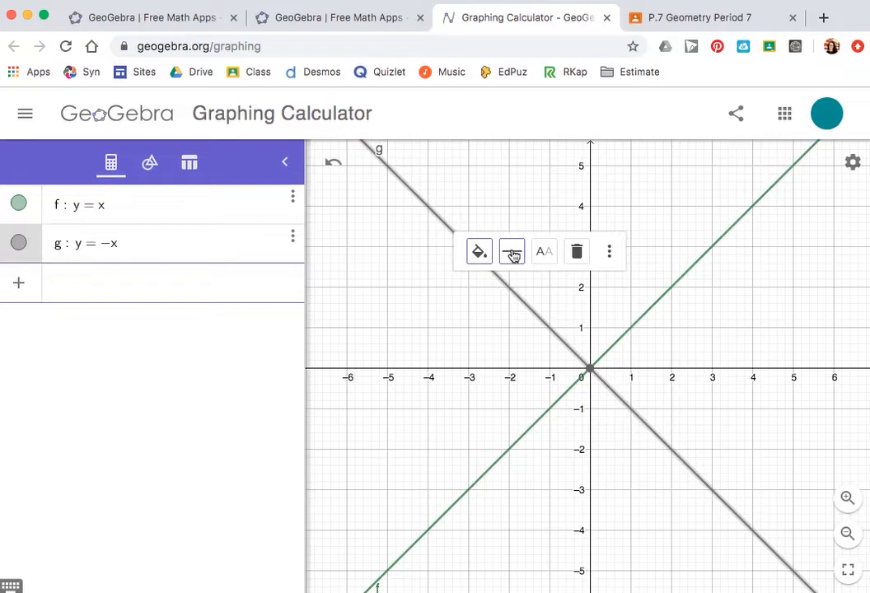
pyautogui.click(512, 256)
pyautogui.click(552, 288)
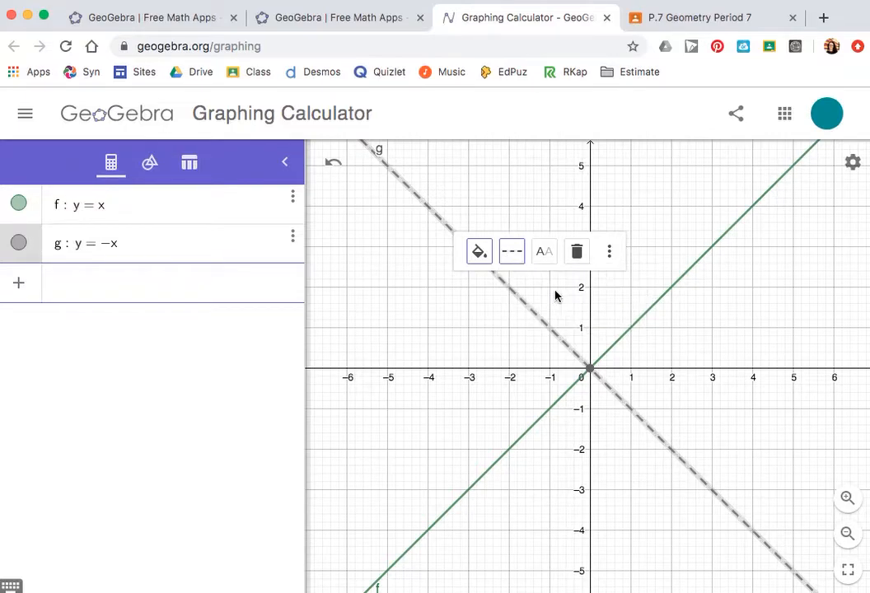
# Step: Make line f grey and dashed as well, then deselect it
pyautogui.click(652, 304)
pyautogui.click(684, 332)
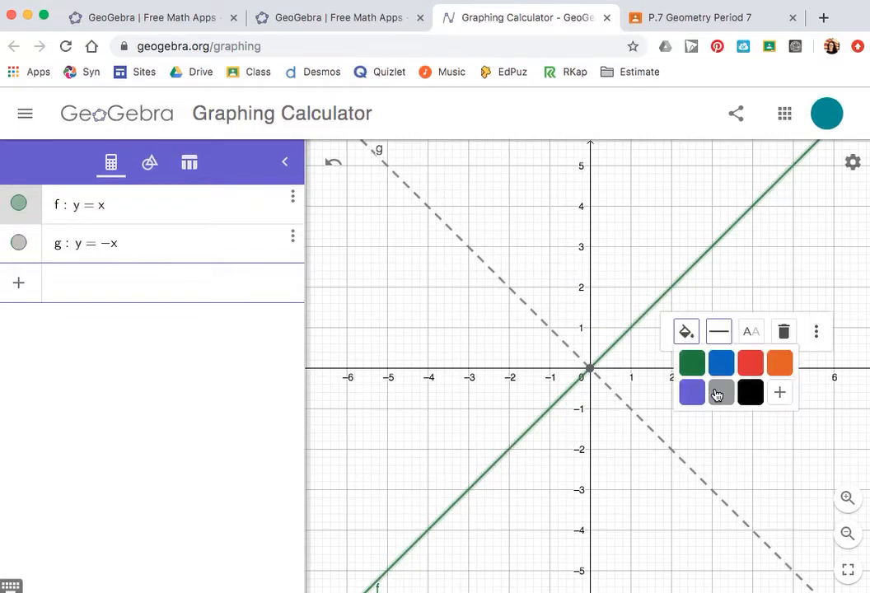
pyautogui.click(717, 395)
pyautogui.click(719, 332)
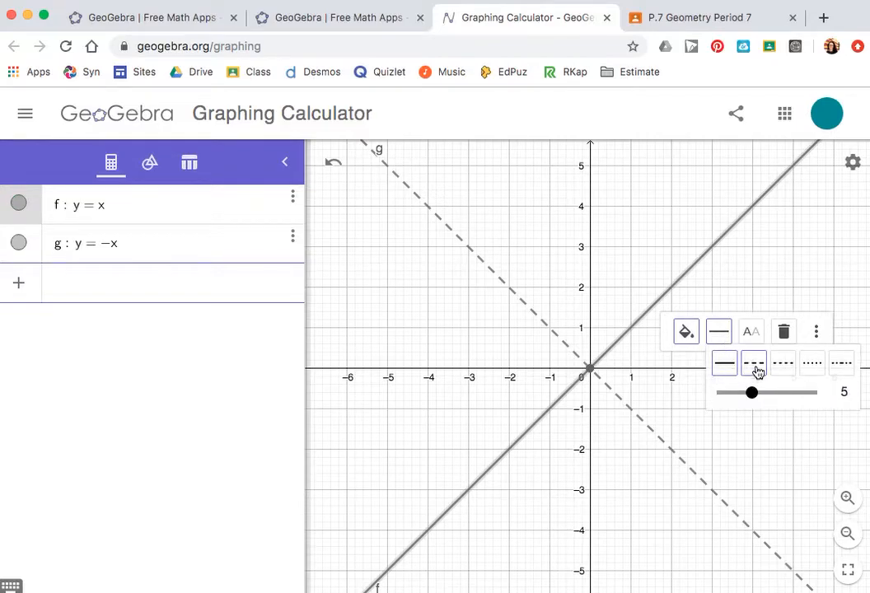
pyautogui.click(754, 363)
pyautogui.click(620, 253)
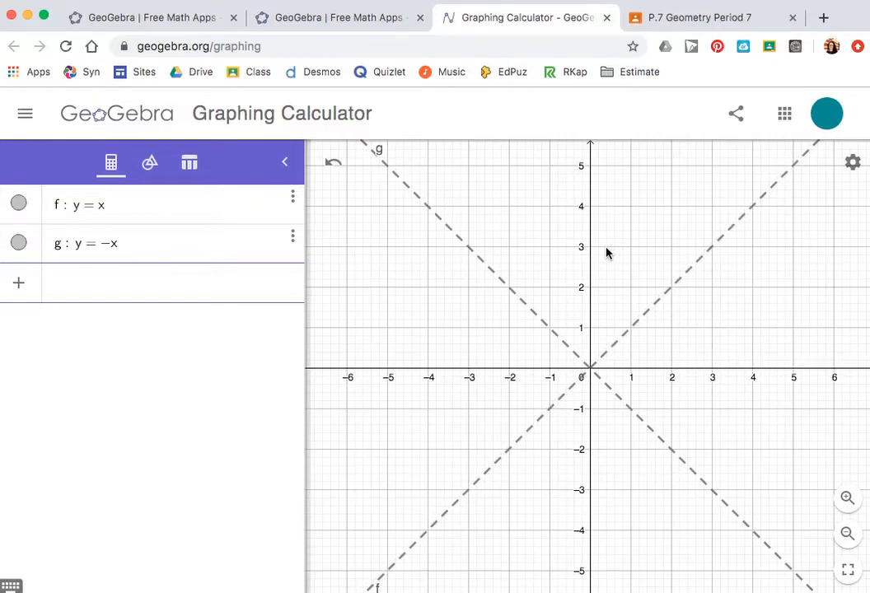
# Step: Draw triangle ABC with the Polygon tool, vertices at about (-4, 2), (-5, 1) and (-2, 1)
pyautogui.click(150, 165)
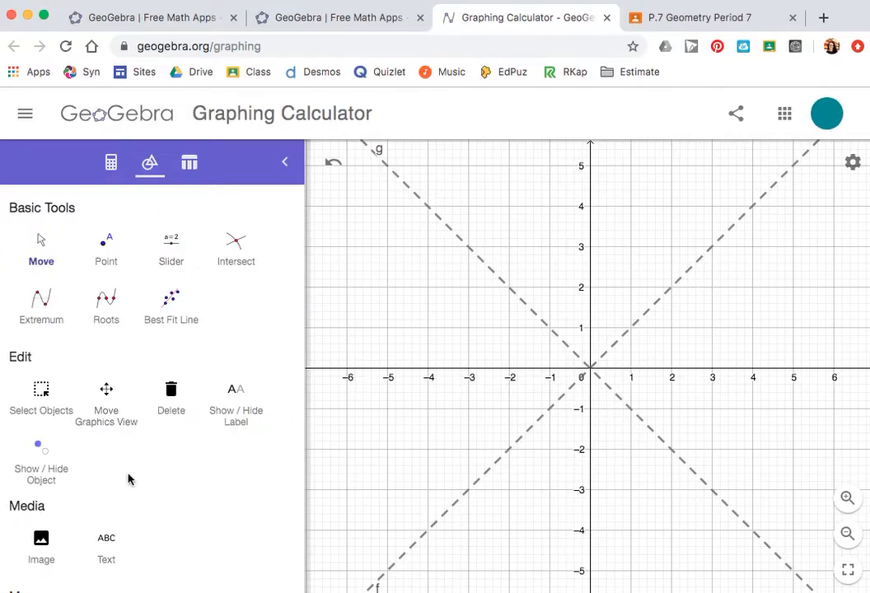
pyautogui.scroll(-5, 128, 476)
pyautogui.click(47, 573)
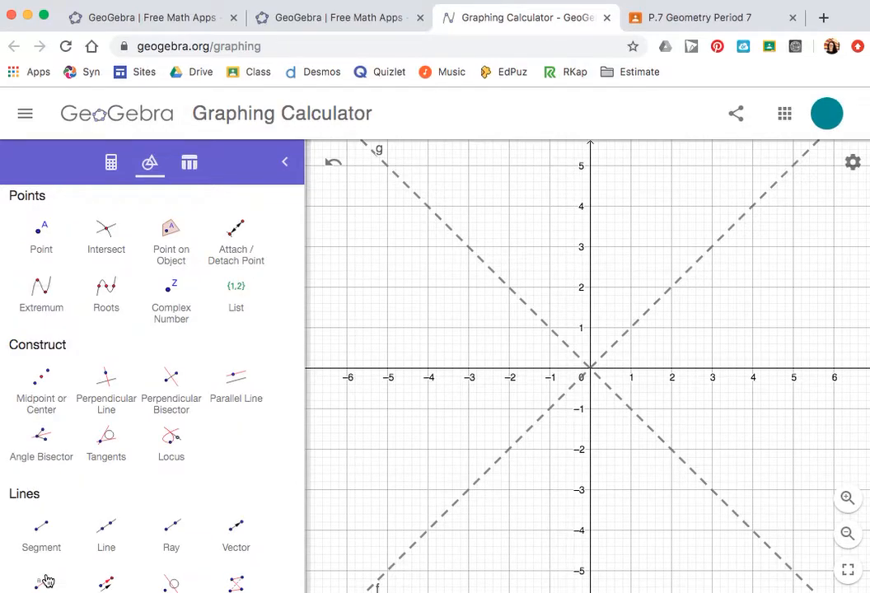
pyautogui.scroll(-6, 155, 492)
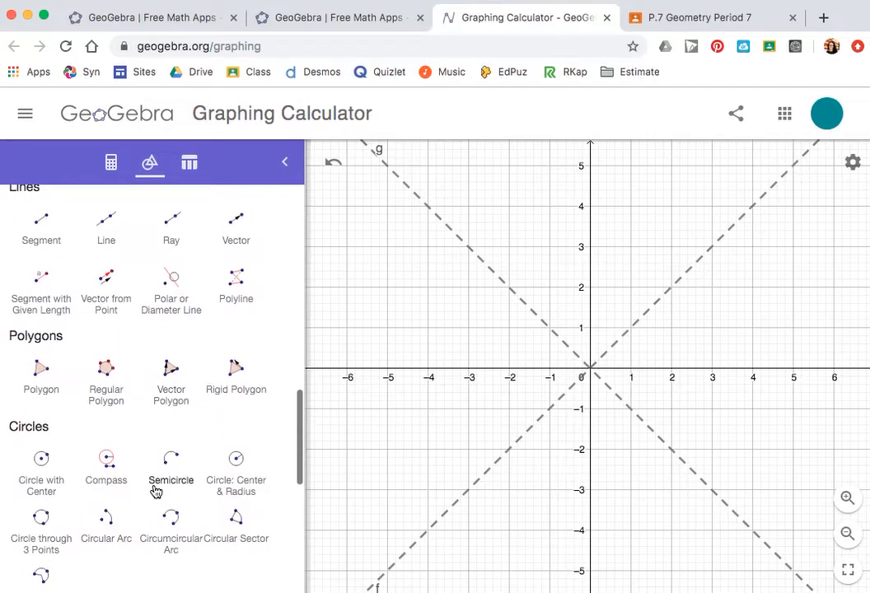
pyautogui.scroll(-5, 155, 492)
pyautogui.scroll(3, 155, 491)
pyautogui.scroll(2, 155, 492)
pyautogui.click(41, 283)
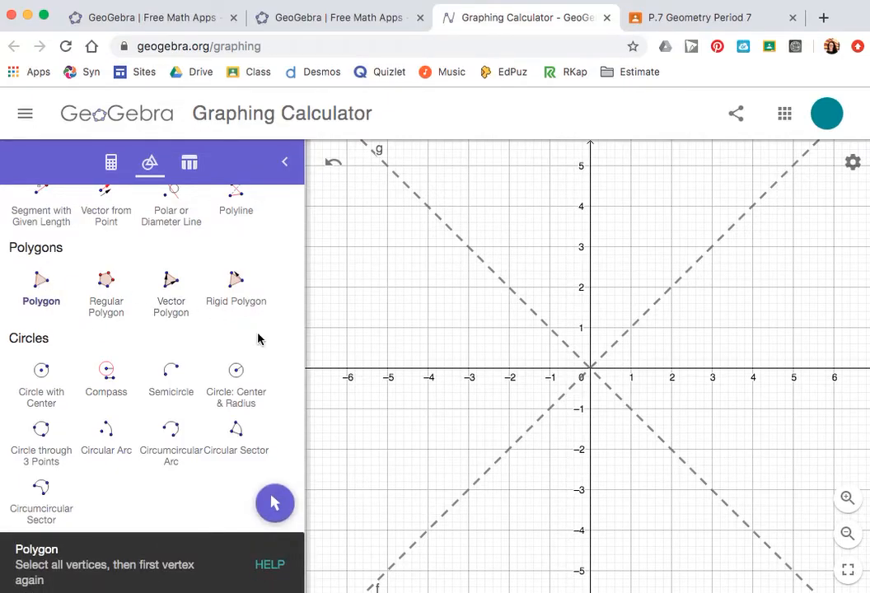
pyautogui.click(428, 289)
pyautogui.click(388, 328)
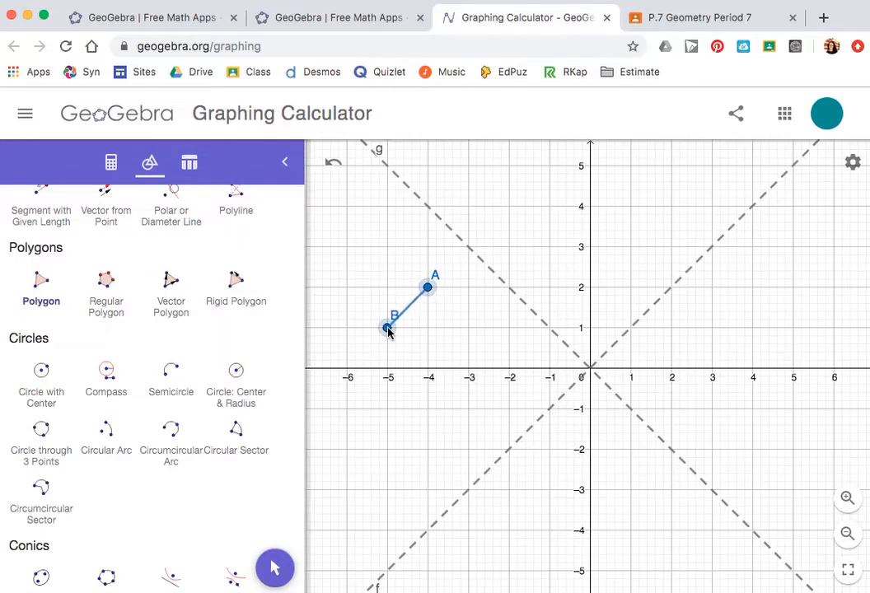
pyautogui.click(509, 329)
pyautogui.click(429, 289)
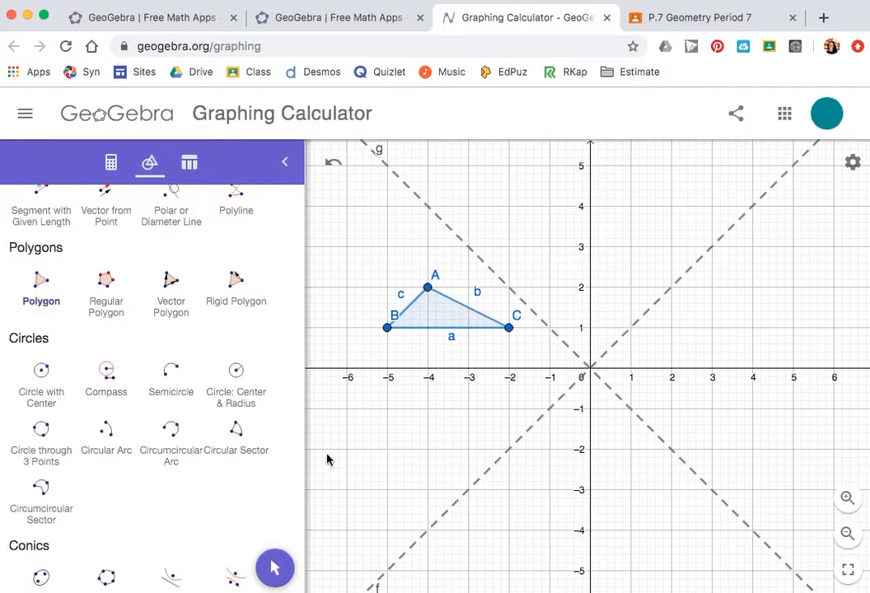
# Step: Reposition the triangle so its vertices sit at A(-5, 2), B(-6, 1) and C(-3, 1)
pyautogui.click(275, 568)
pyautogui.moveTo(452, 335); pyautogui.dragTo(427, 328)
pyautogui.moveTo(483, 323)
pyautogui.mouseDown()
pyautogui.moveTo(455, 298)
pyautogui.moveTo(474, 336)
pyautogui.mouseUp()
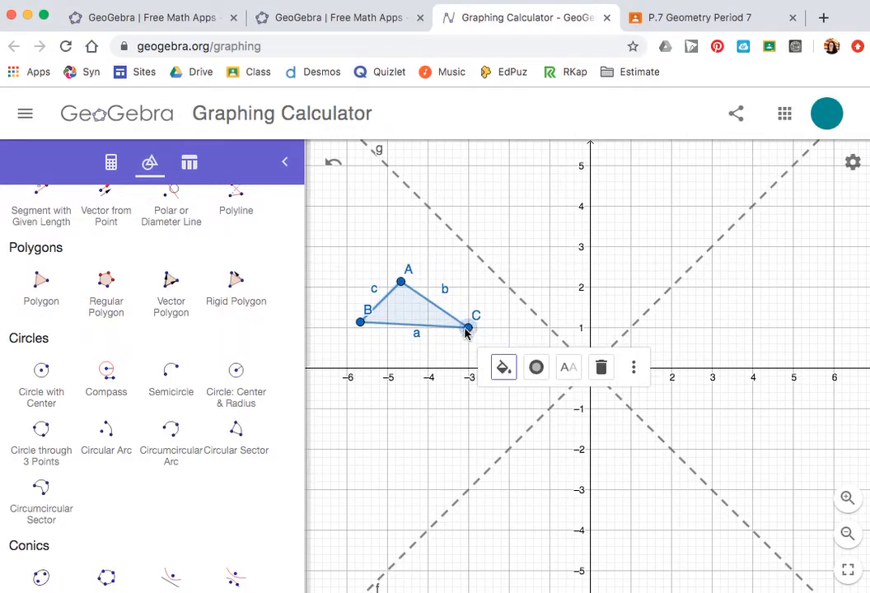
pyautogui.moveTo(361, 324); pyautogui.dragTo(347, 328)
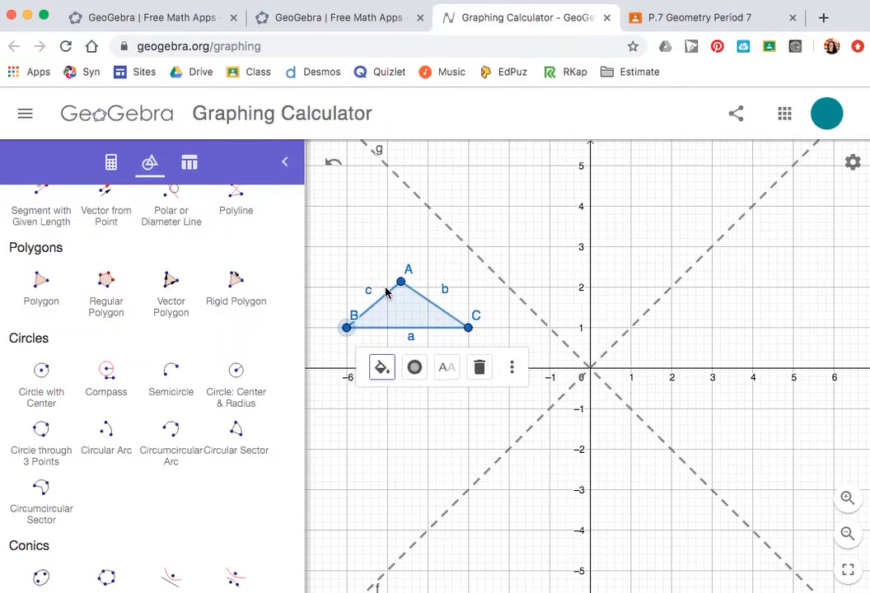
pyautogui.moveTo(402, 284); pyautogui.dragTo(390, 292)
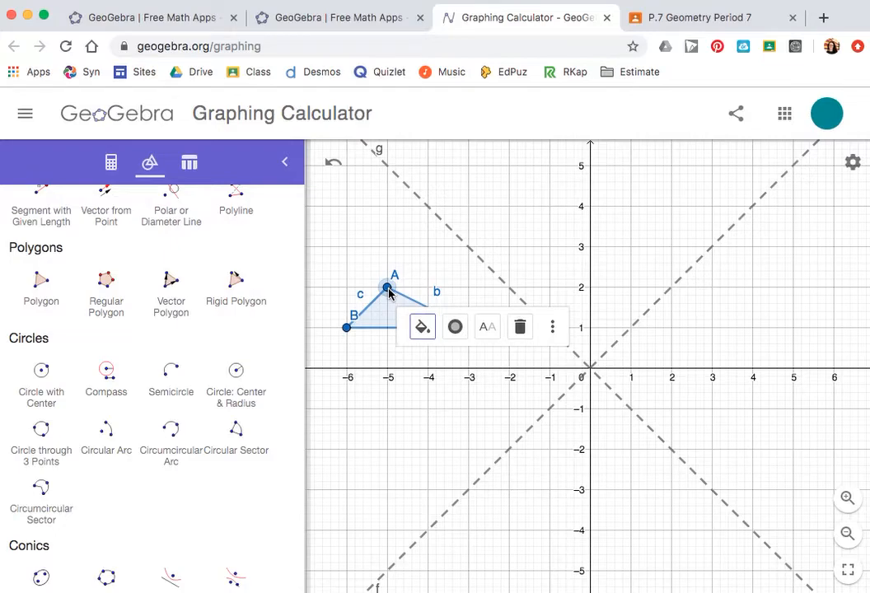
# Step: Reflect triangle ABC across the x-axis with Reflect about Line
pyautogui.scroll(-2, 189, 491)
pyautogui.scroll(-5, 192, 500)
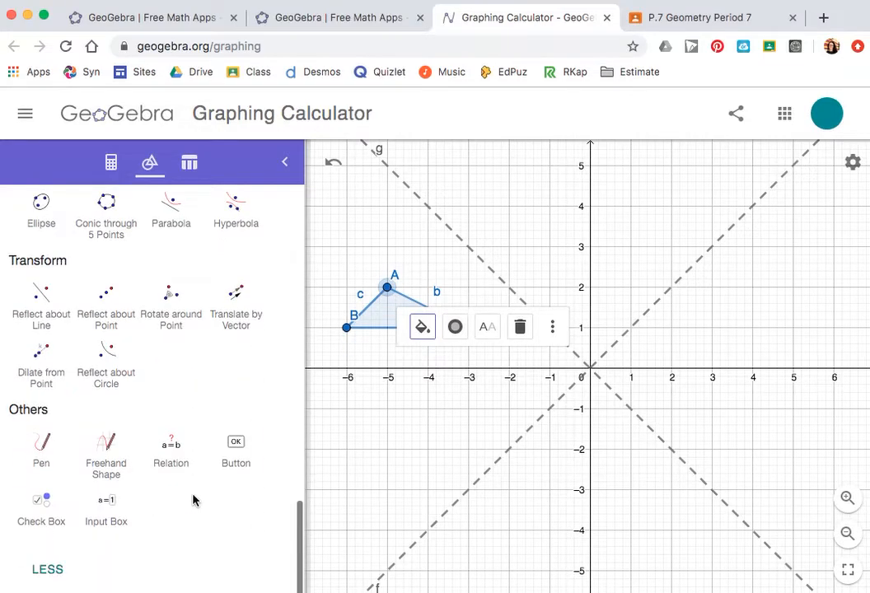
pyautogui.click(38, 303)
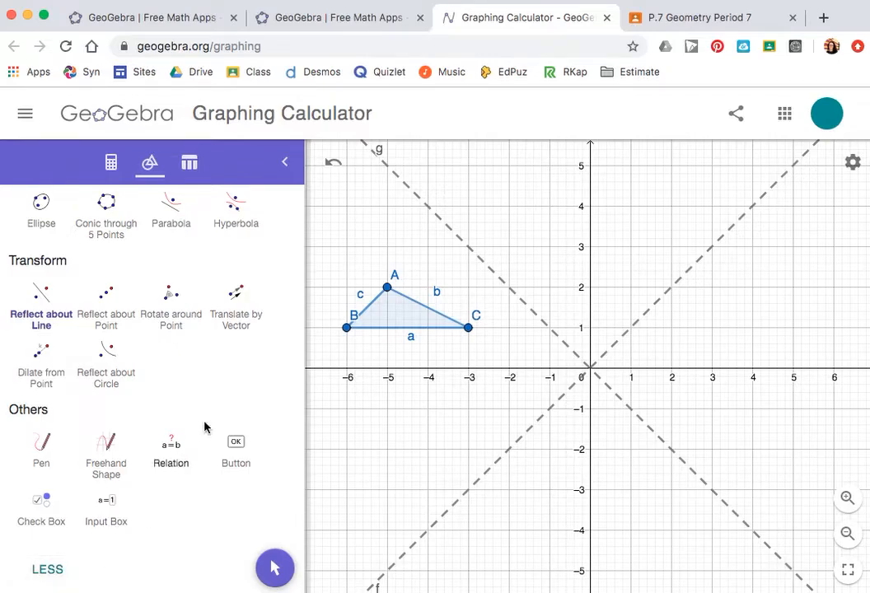
pyautogui.click(399, 317)
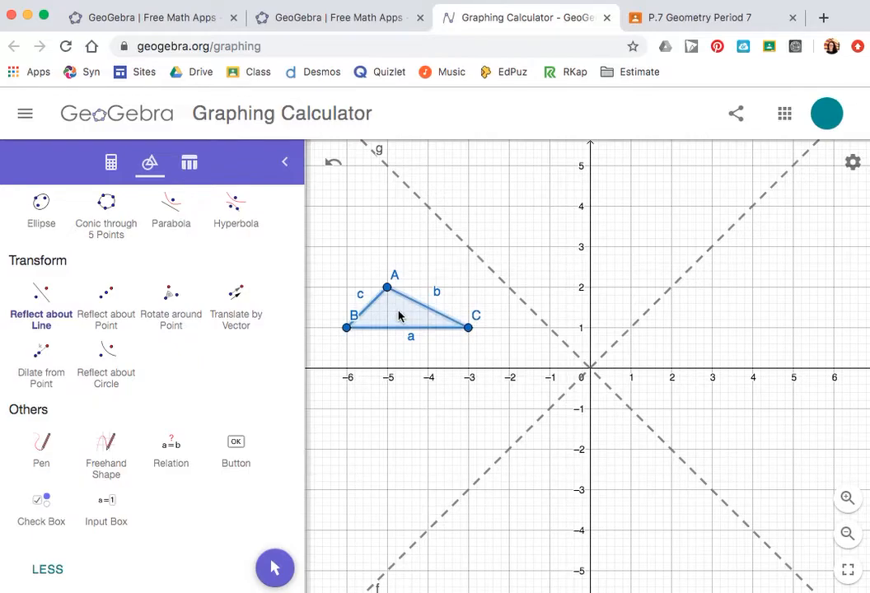
pyautogui.click(409, 371)
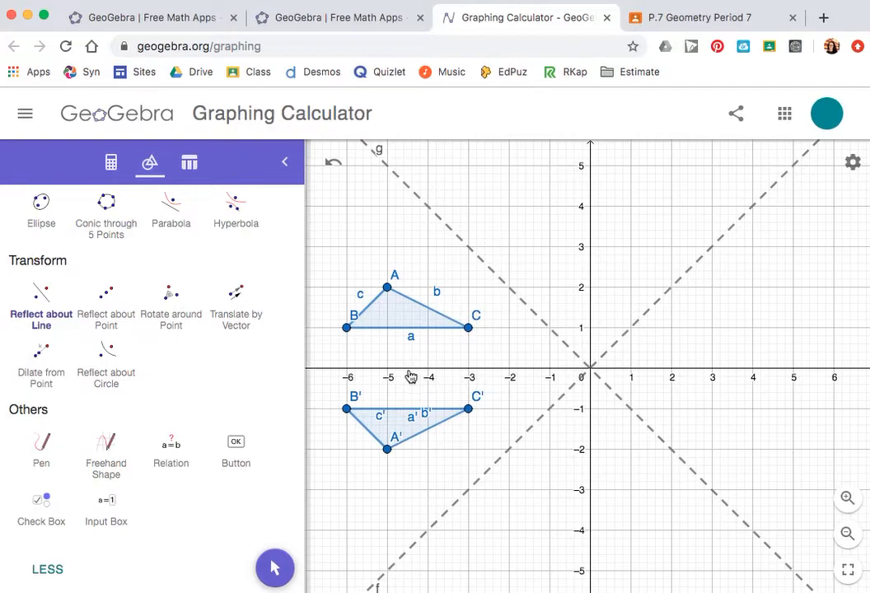
# Step: Color the reflected triangle A'B'C' green
pyautogui.click(276, 569)
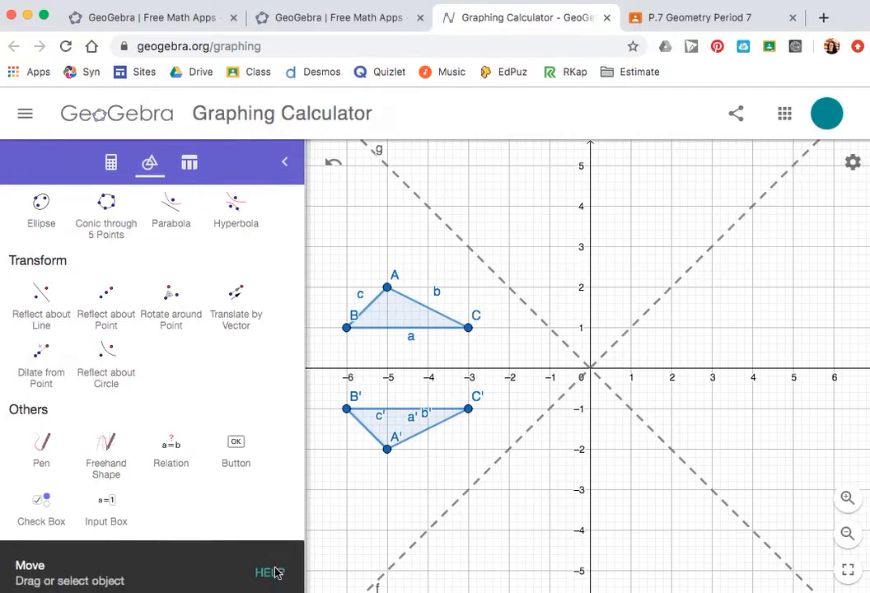
pyautogui.click(396, 430)
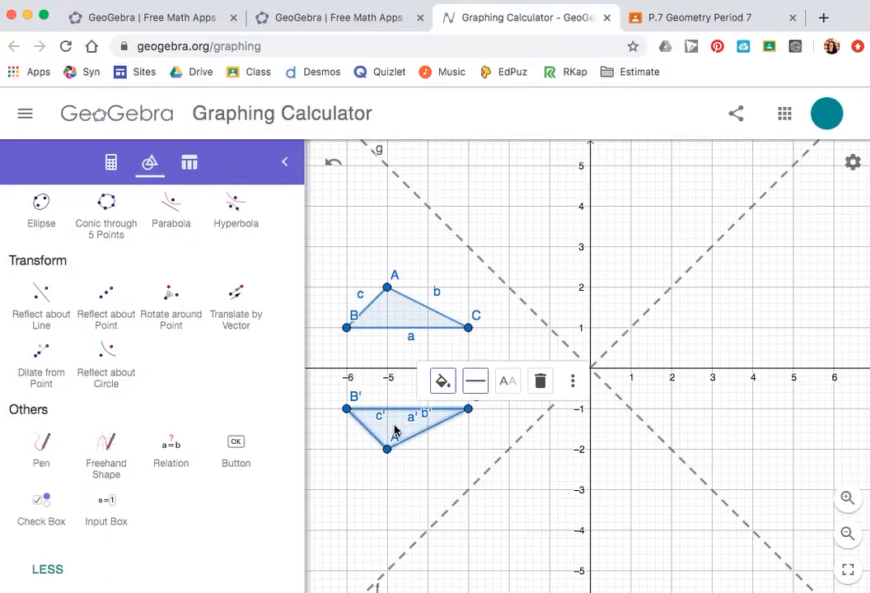
pyautogui.click(443, 381)
pyautogui.click(446, 413)
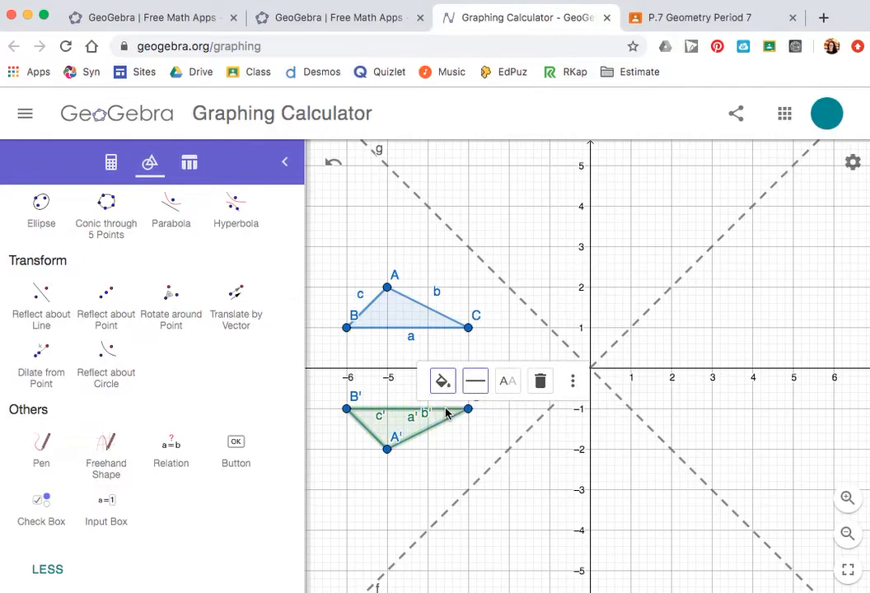
# Step: Reflect triangle ABC across the y-axis
pyautogui.click(37, 304)
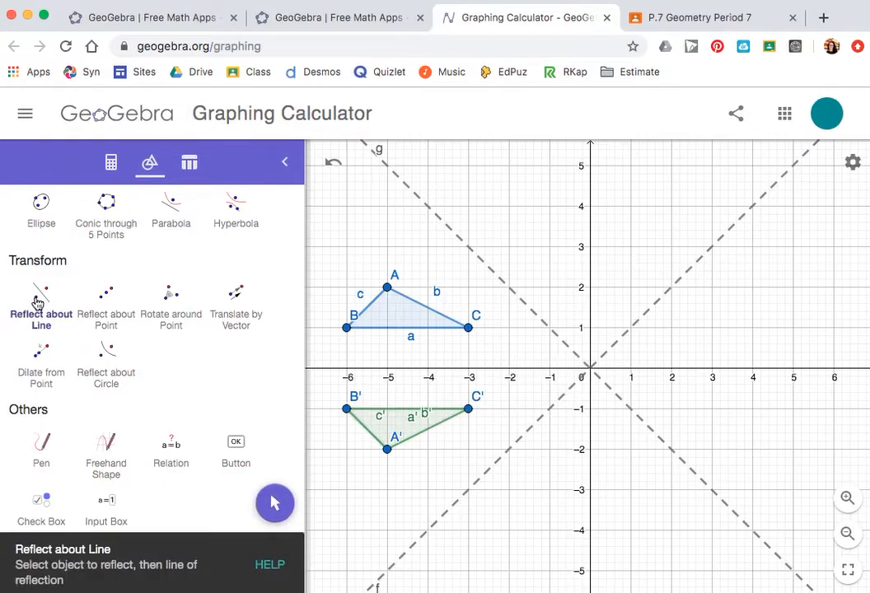
pyautogui.click(397, 320)
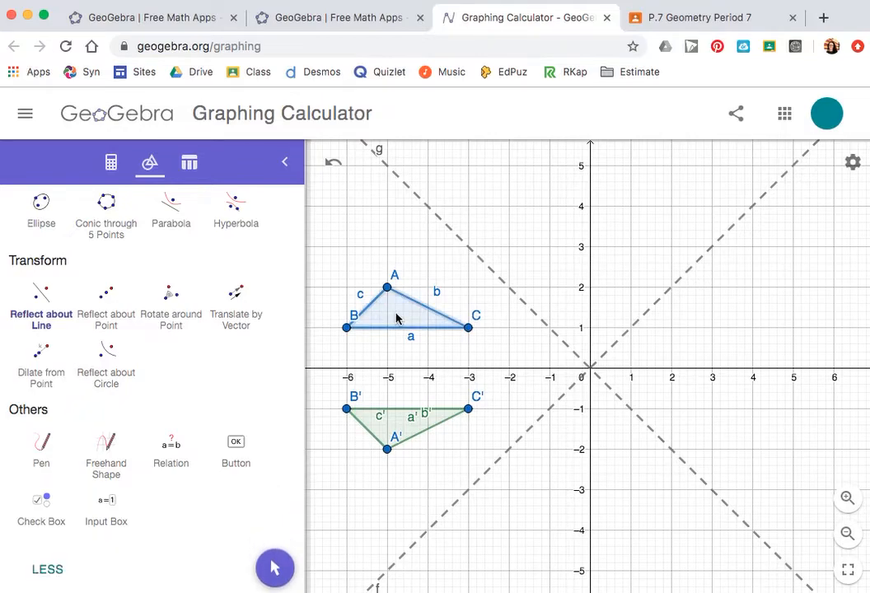
pyautogui.click(591, 242)
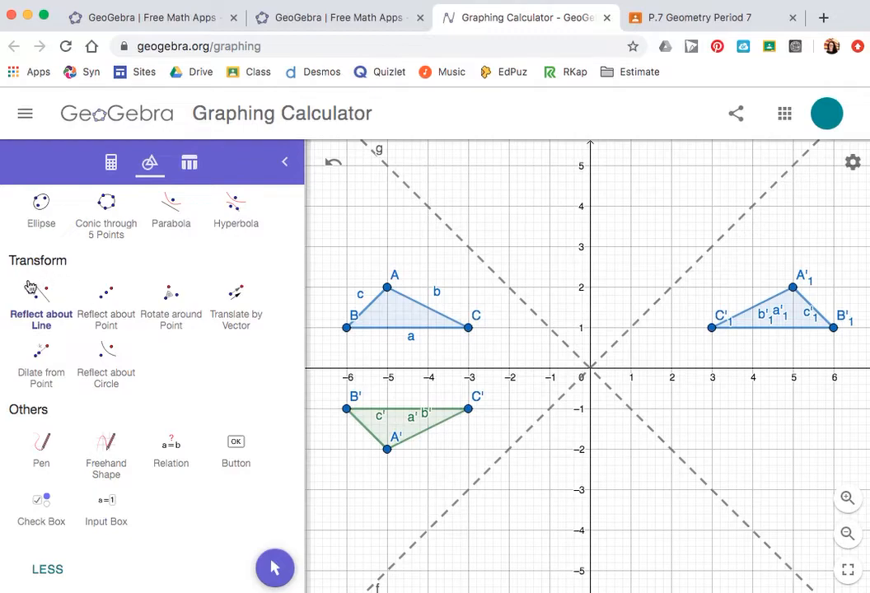
# Step: Reflect triangle ABC across the dashed line y = x
pyautogui.click(35, 306)
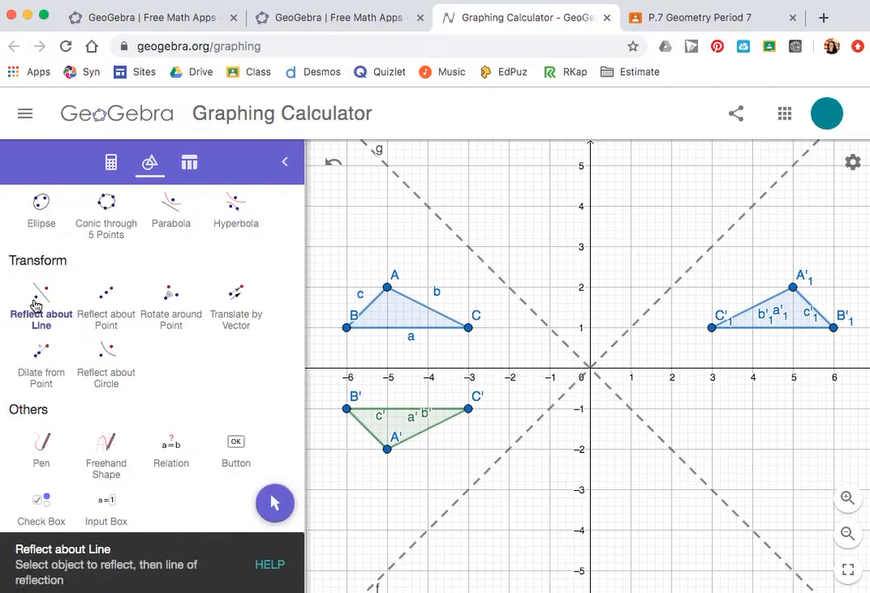
pyautogui.click(398, 313)
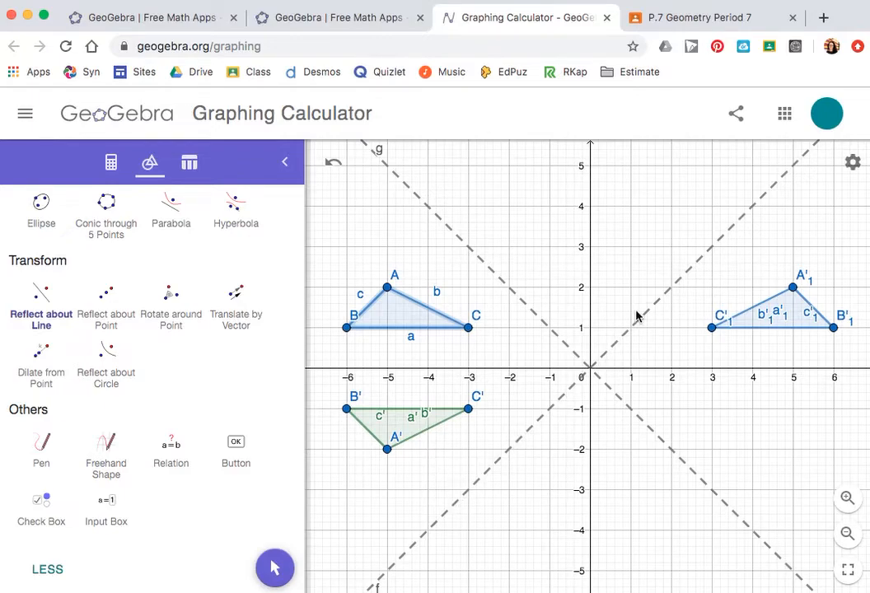
pyautogui.click(678, 287)
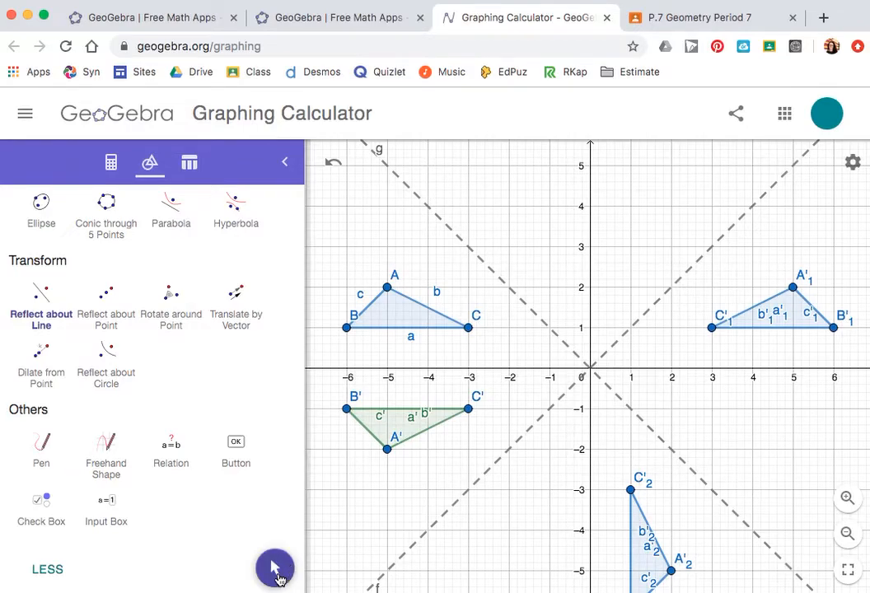
# Step: Color the image reflected across y = x orange
pyautogui.click(280, 567)
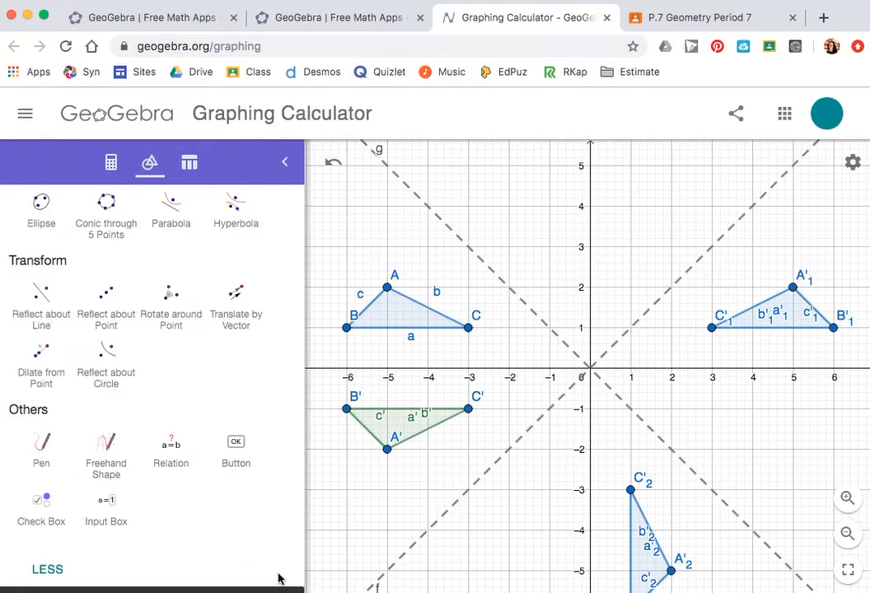
pyautogui.click(648, 562)
pyautogui.click(686, 462)
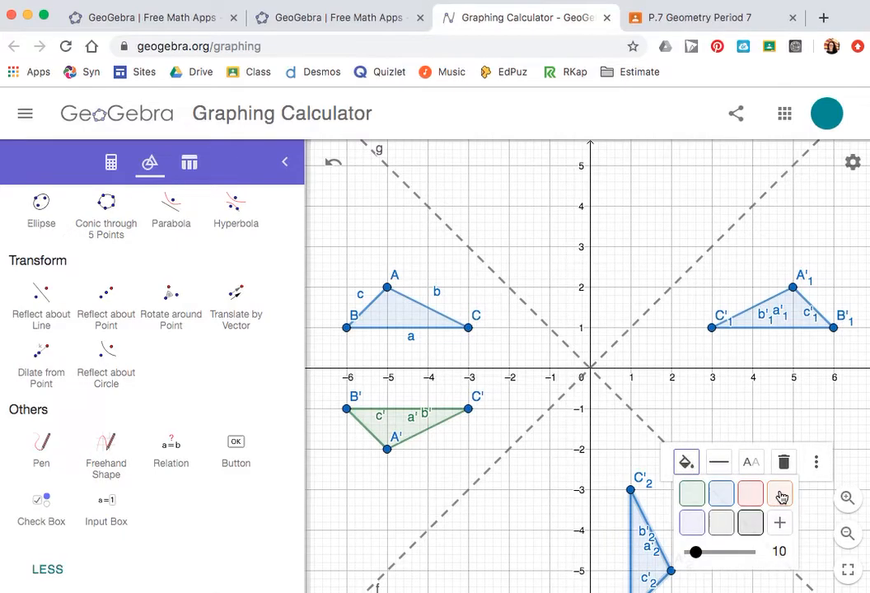
pyautogui.click(748, 492)
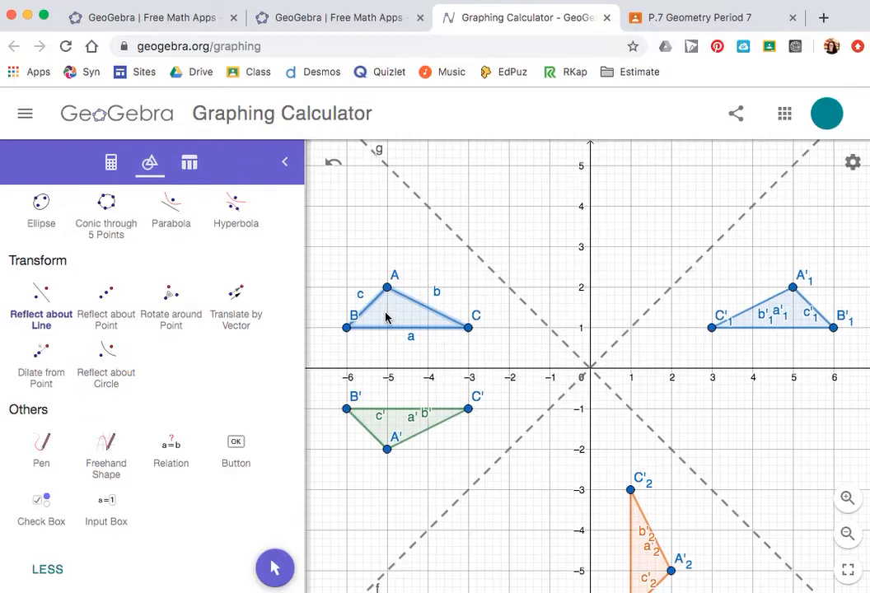
# Step: Reflect triangle ABC across the dashed line y = -x and color that image red
pyautogui.click(489, 273)
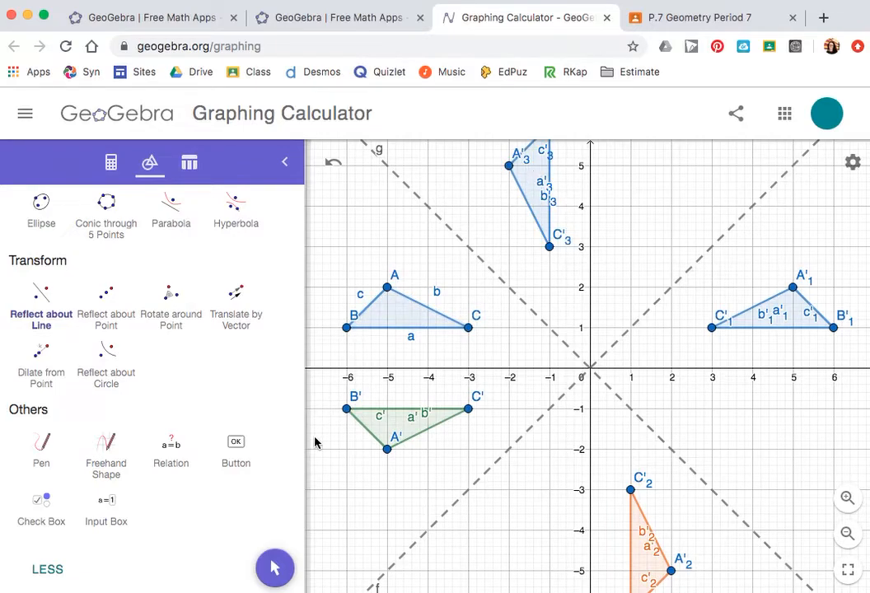
pyautogui.click(274, 570)
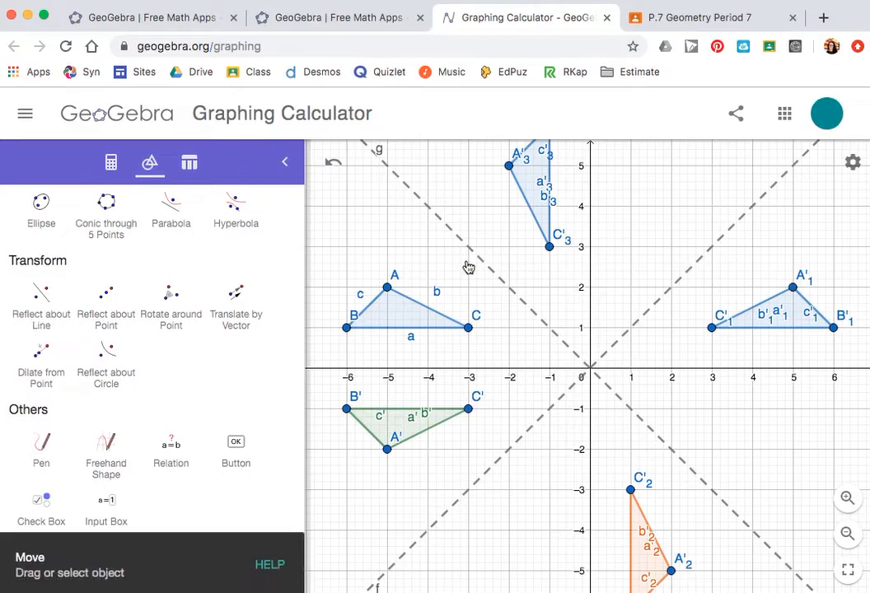
pyautogui.click(543, 193)
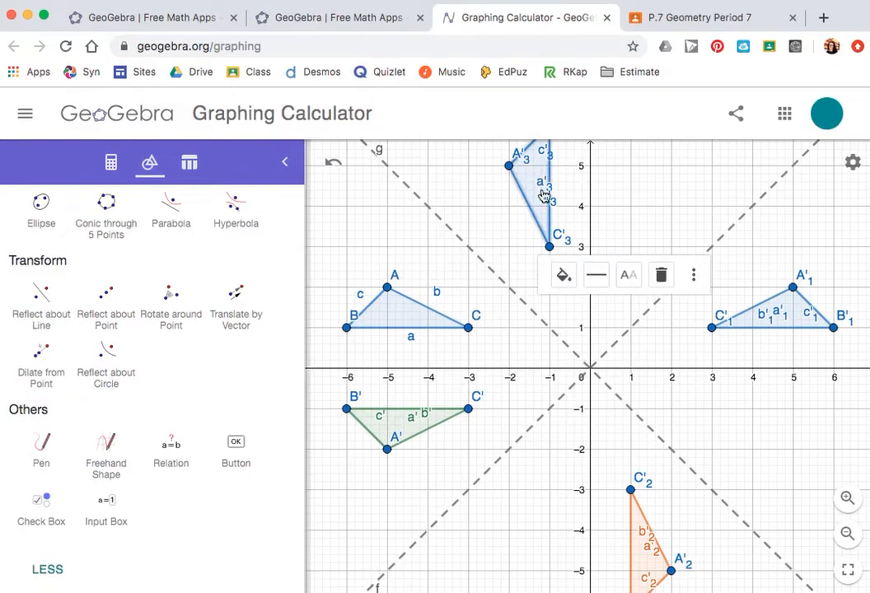
pyautogui.click(564, 275)
pyautogui.click(624, 308)
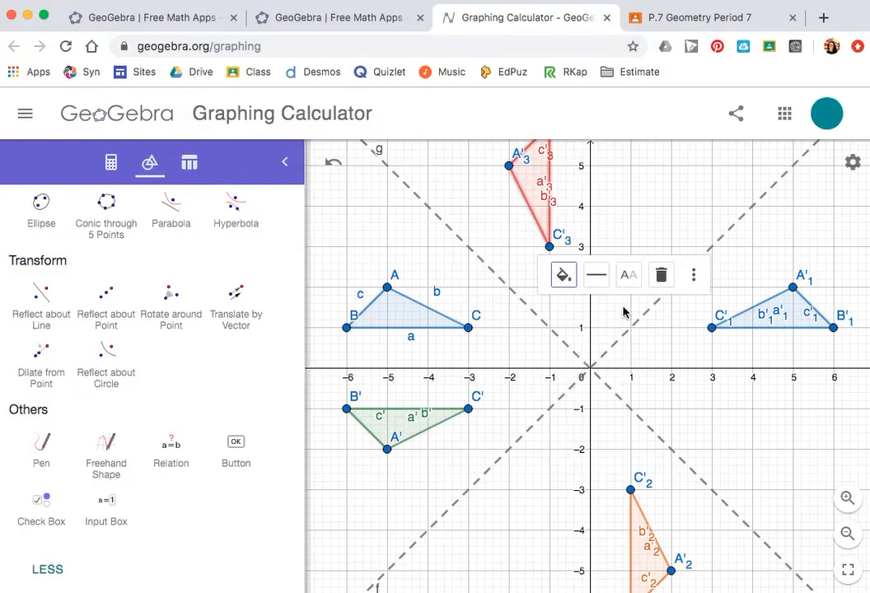
pyautogui.click(666, 211)
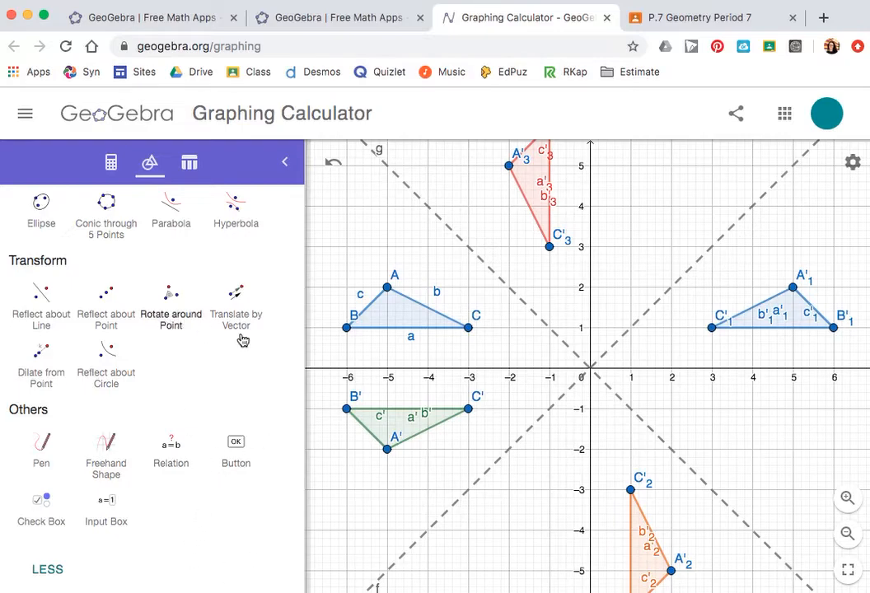
# Step: Move triangle ABC and drag its vertices B and A to new positions so all reflected images follow
pyautogui.moveTo(405, 321); pyautogui.dragTo(537, 339)
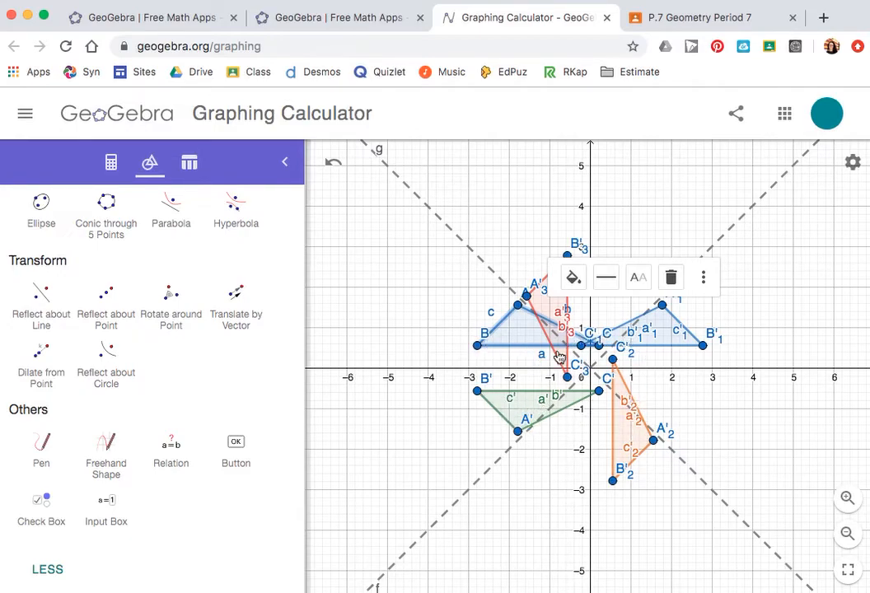
pyautogui.moveTo(477, 347); pyautogui.dragTo(359, 343)
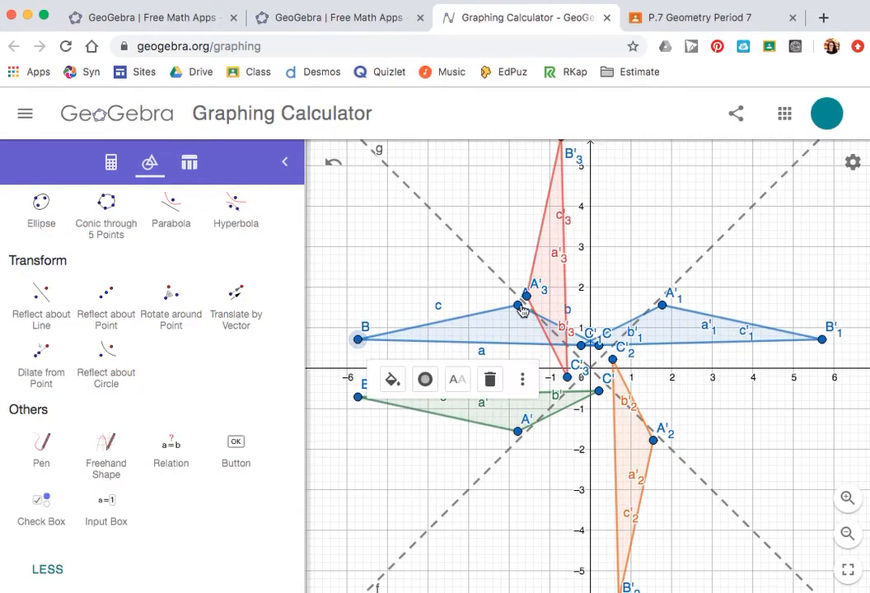
pyautogui.moveTo(517, 308); pyautogui.dragTo(697, 215)
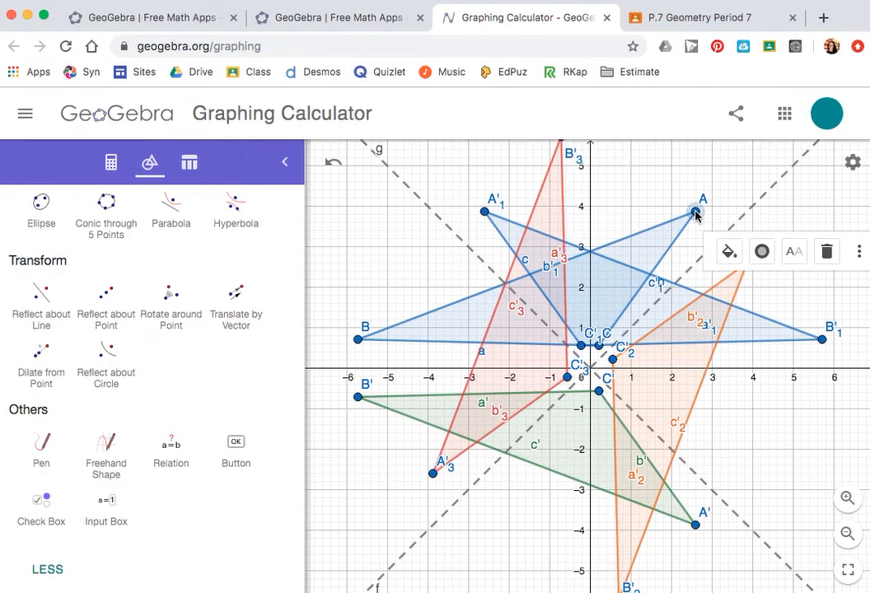
pyautogui.click(786, 467)
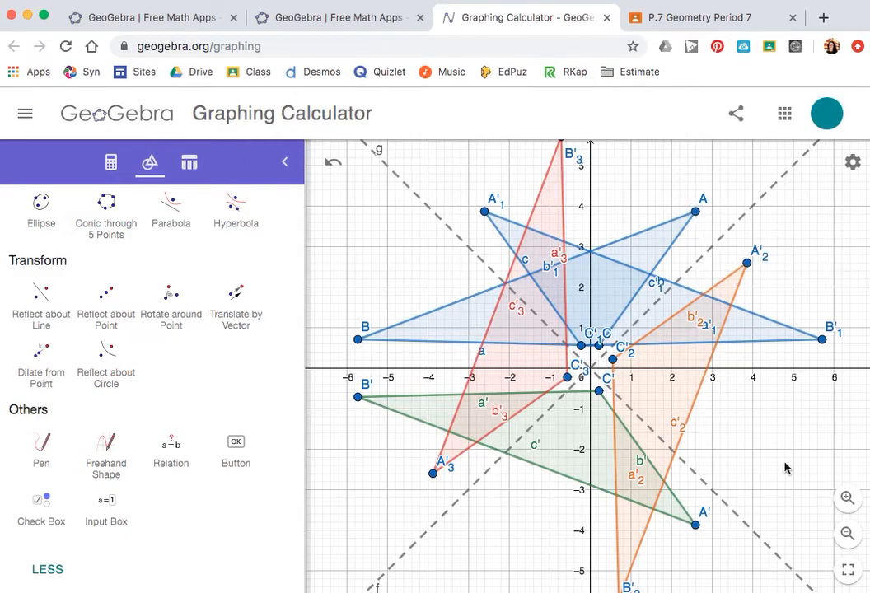
pyautogui.moveTo(786, 467); pyautogui.dragTo(784, 458)
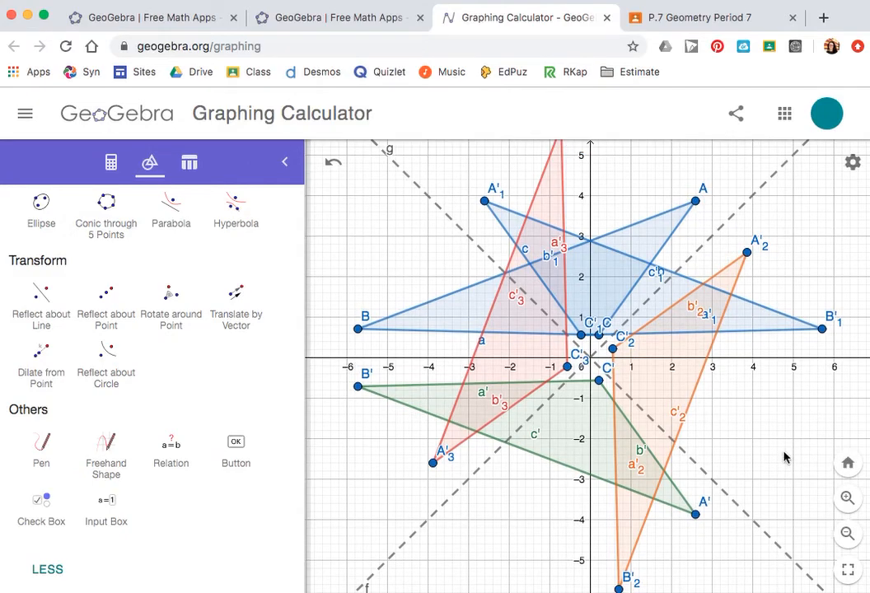
pyautogui.click(848, 533)
pyautogui.moveTo(810, 487); pyautogui.dragTo(715, 466)
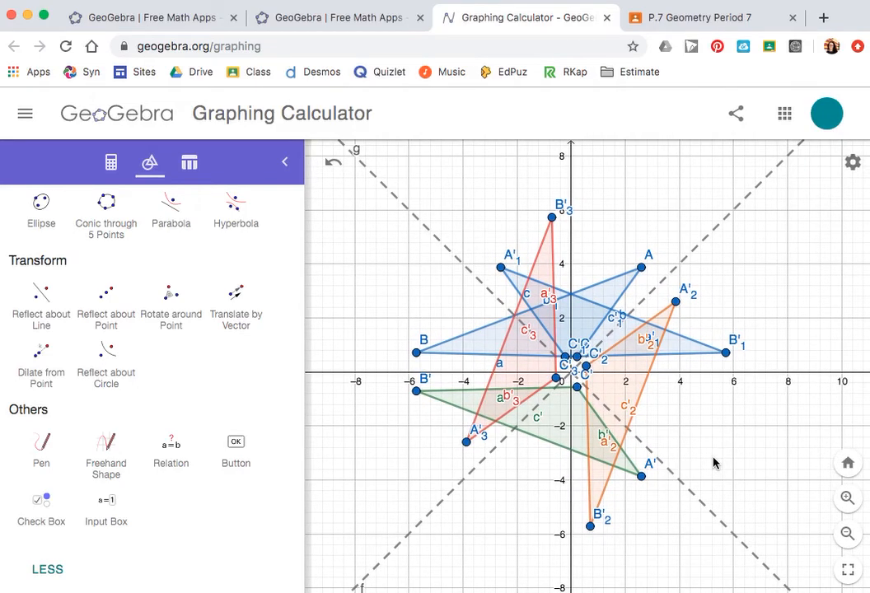
pyautogui.press('super+shift+4')
pyautogui.moveTo(375, 165); pyautogui.dragTo(799, 560)
pyautogui.moveTo(1, 365)
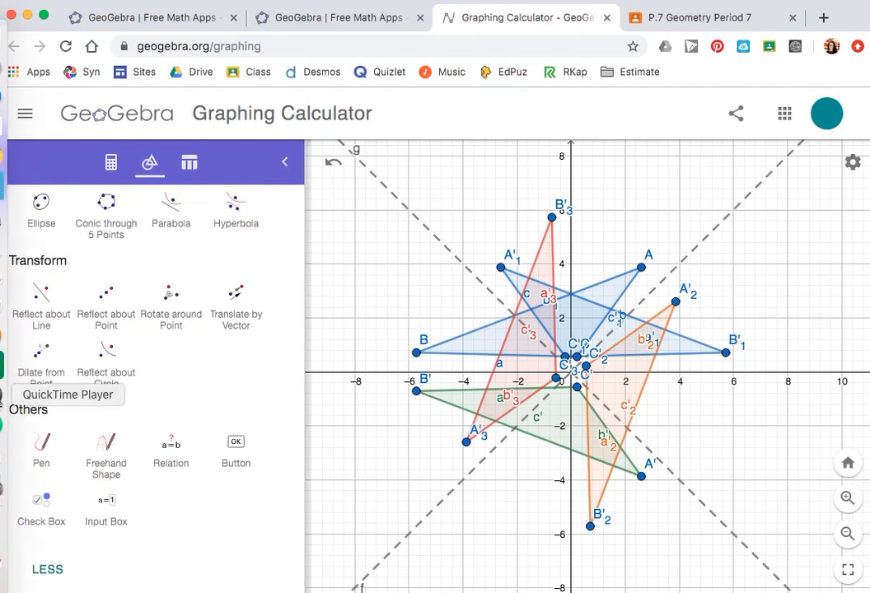
pyautogui.rightClick(3, 396)
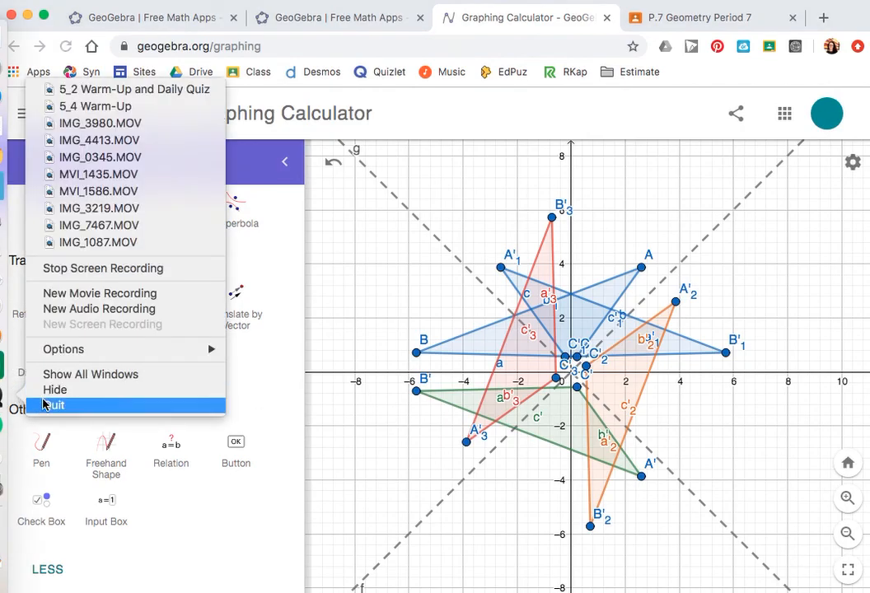